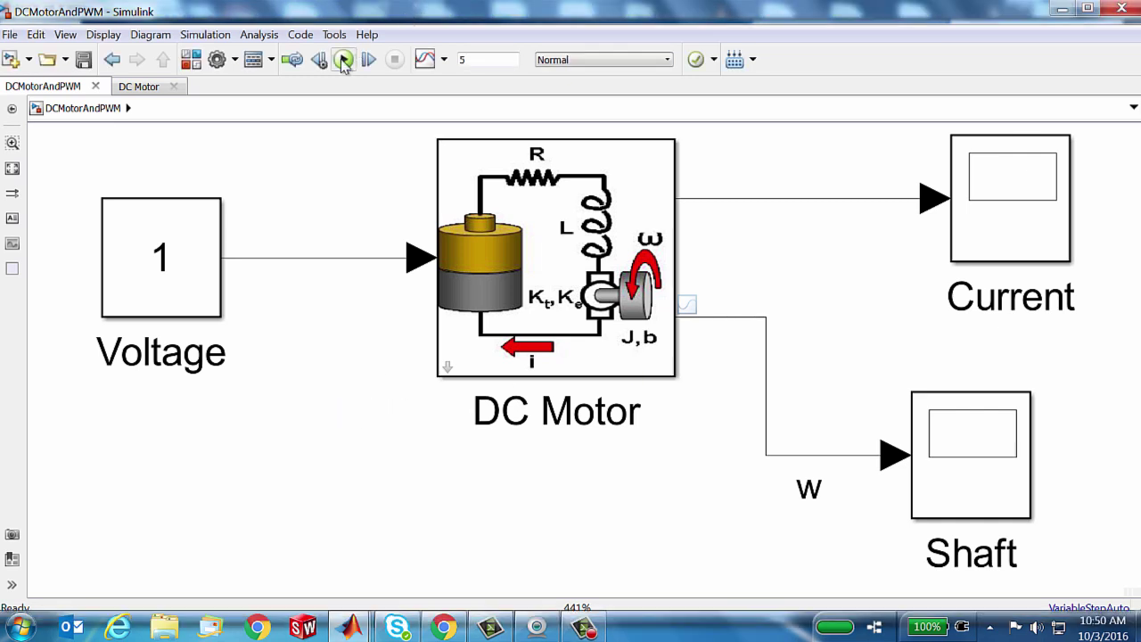
- Run the motor model and autoscale the Shaft scope to show speed settling at 0.1
{"action": "left_click", "coordinate": [343, 60]}
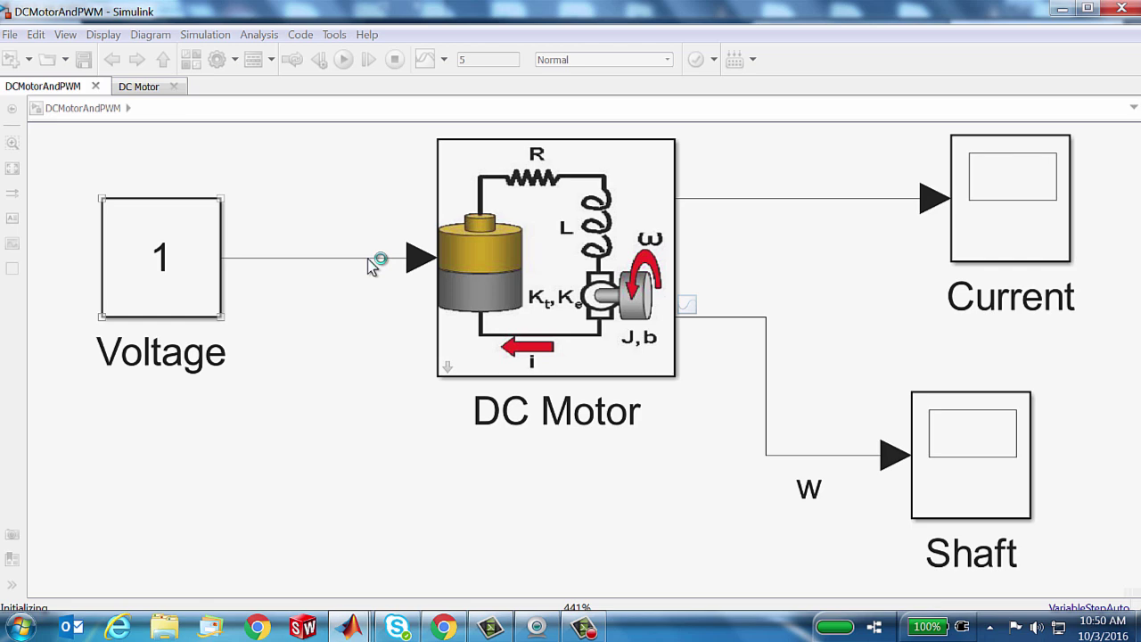
{"action": "left_click", "coordinate": [954, 453]}
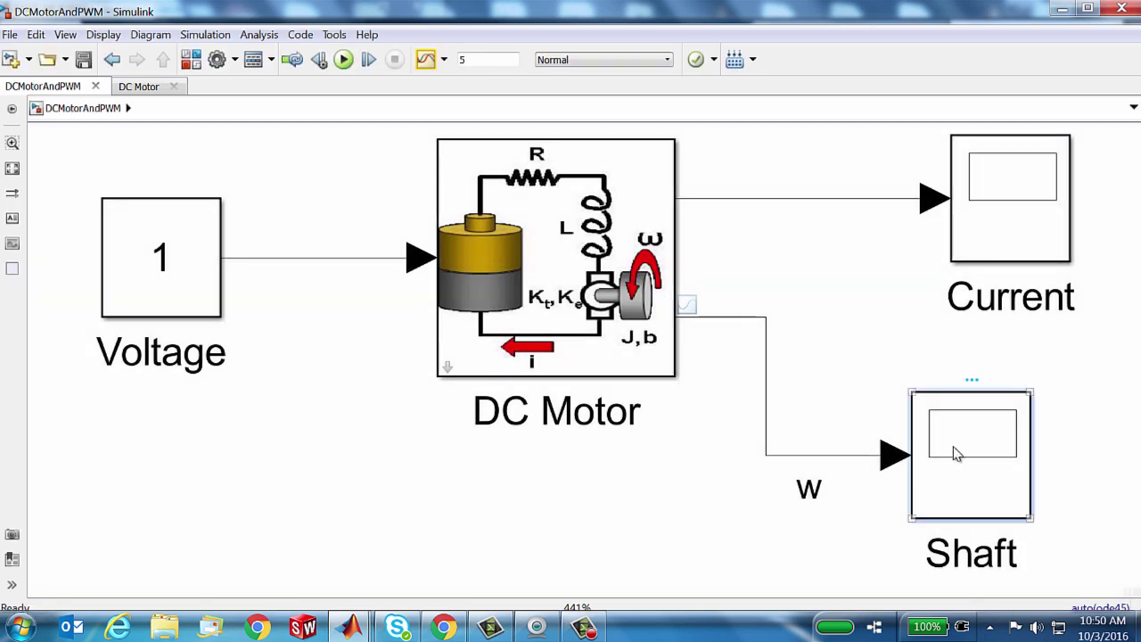
{"action": "double_click", "coordinate": [954, 452]}
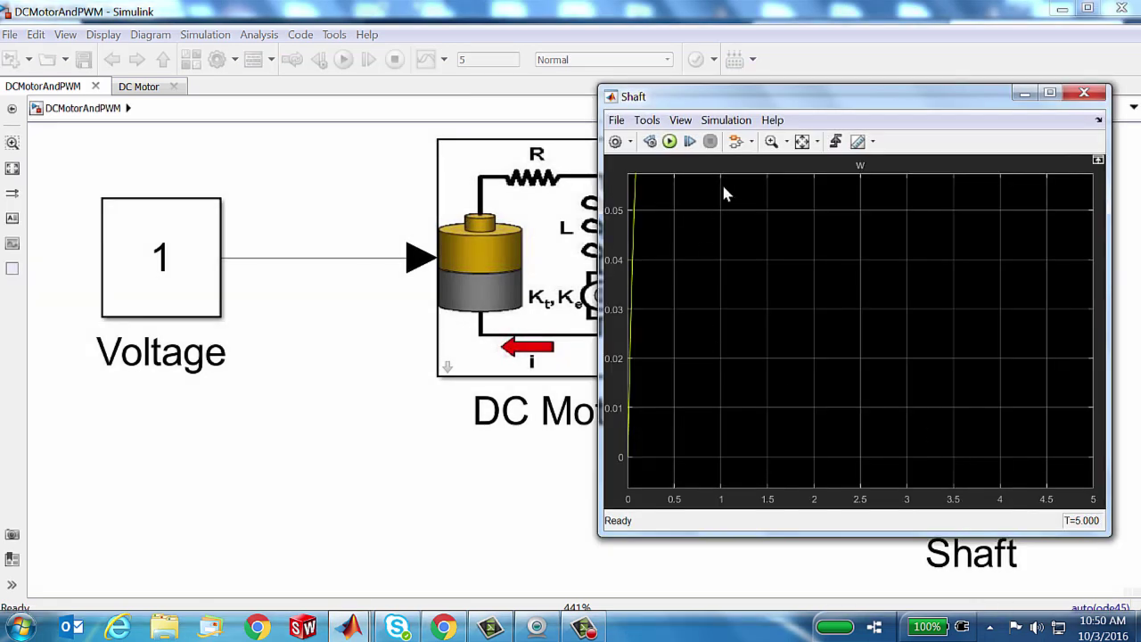
{"action": "left_click", "coordinate": [801, 142]}
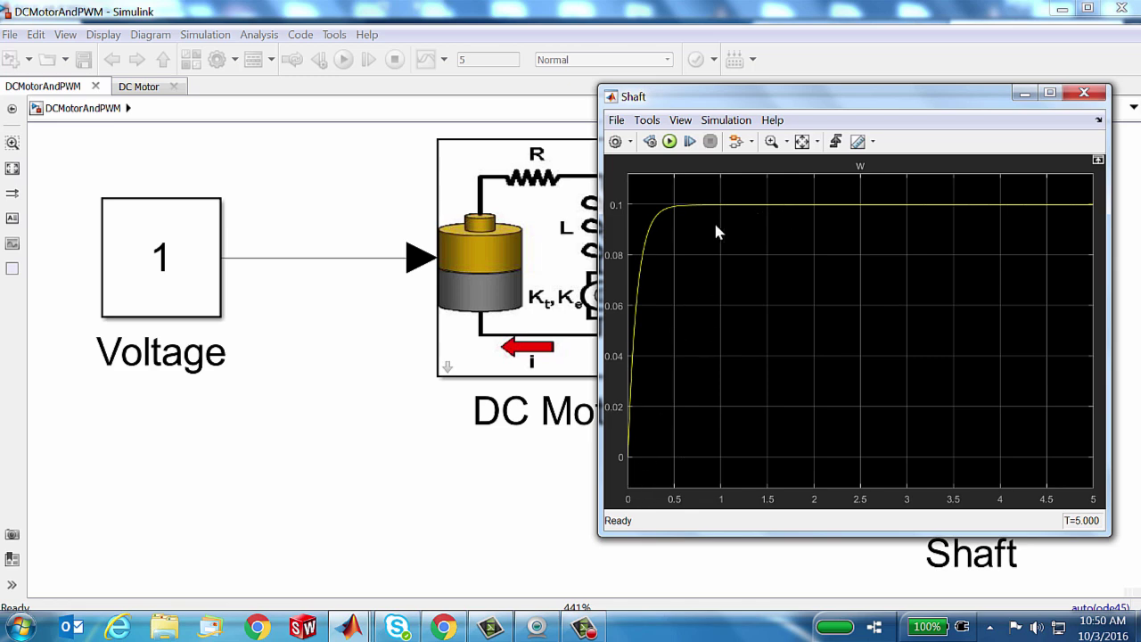
- Set the Voltage block's Constant value to 0.5, rerun, and launch the Data Inspector
{"action": "left_click", "coordinate": [350, 475]}
{"action": "left_click", "coordinate": [171, 278]}
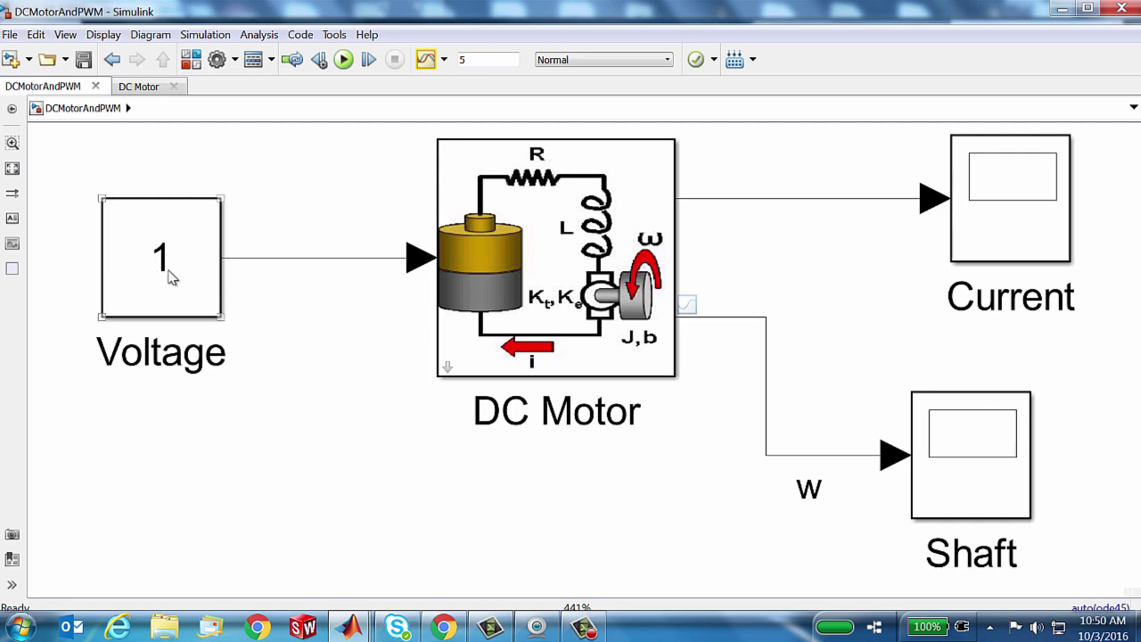
{"action": "double_click", "coordinate": [171, 278]}
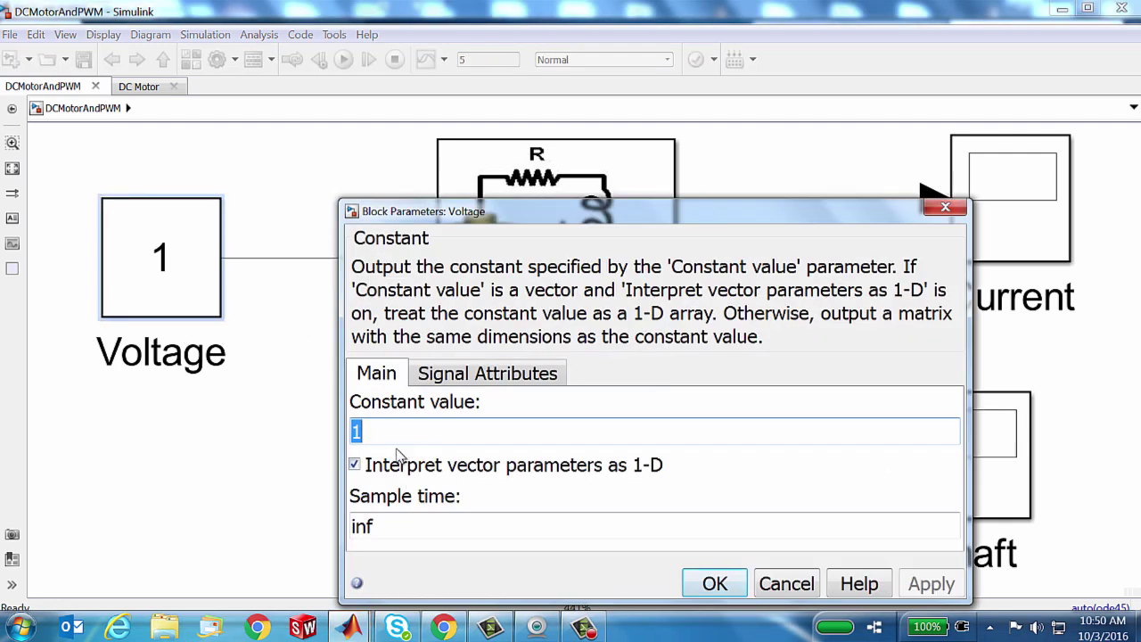
{"action": "type", "text": "0.5"}
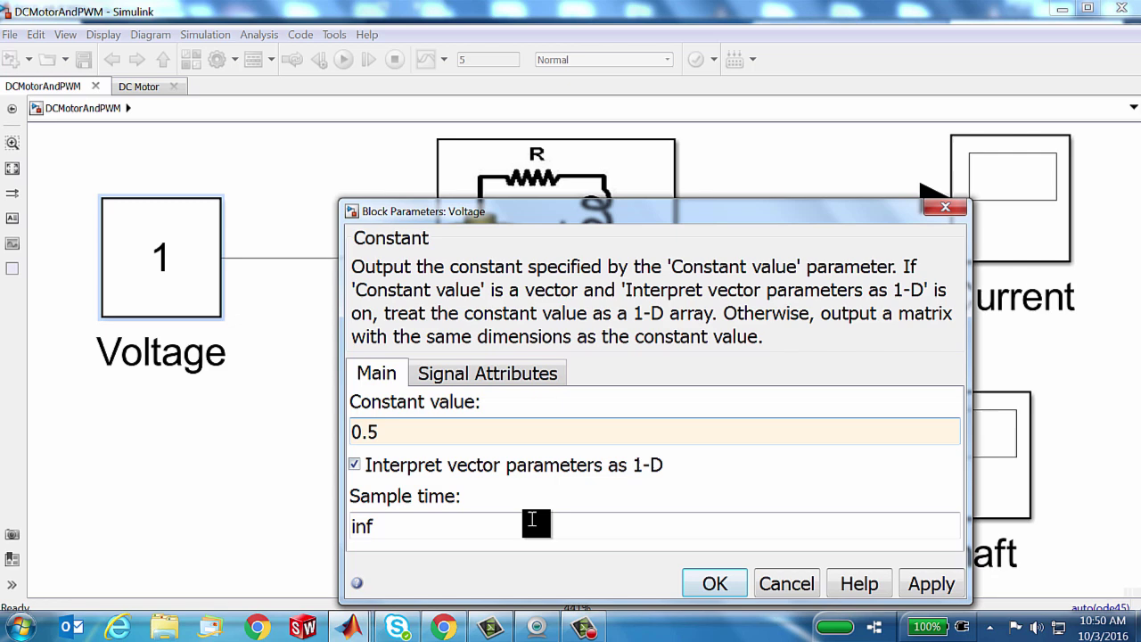
{"action": "left_click", "coordinate": [717, 586]}
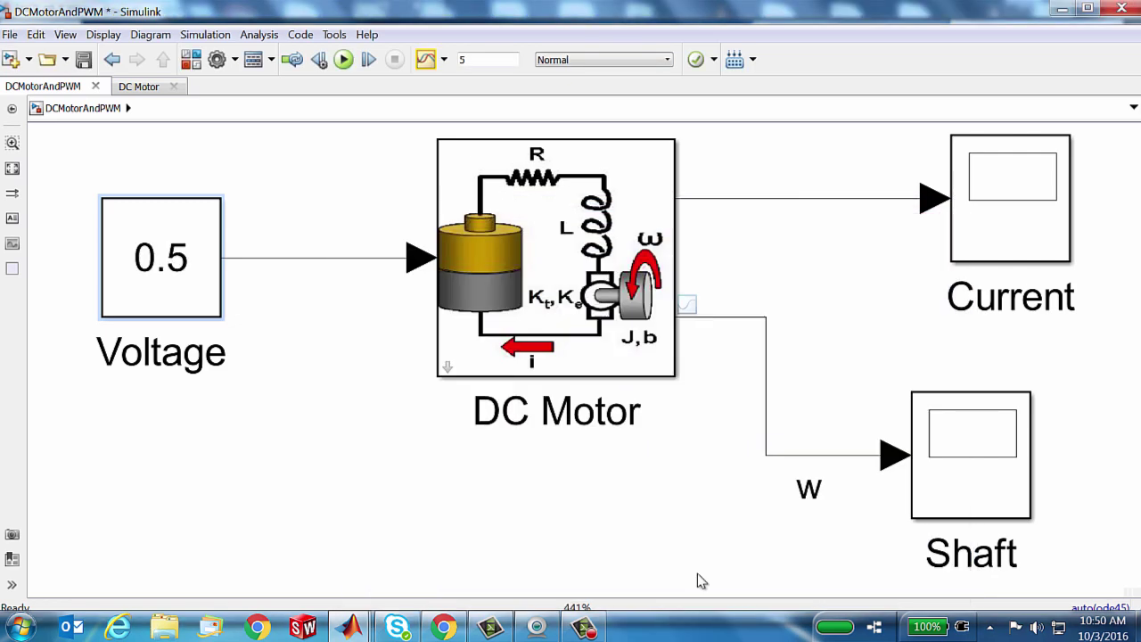
{"action": "left_click", "coordinate": [343, 60]}
{"action": "left_click", "coordinate": [427, 61]}
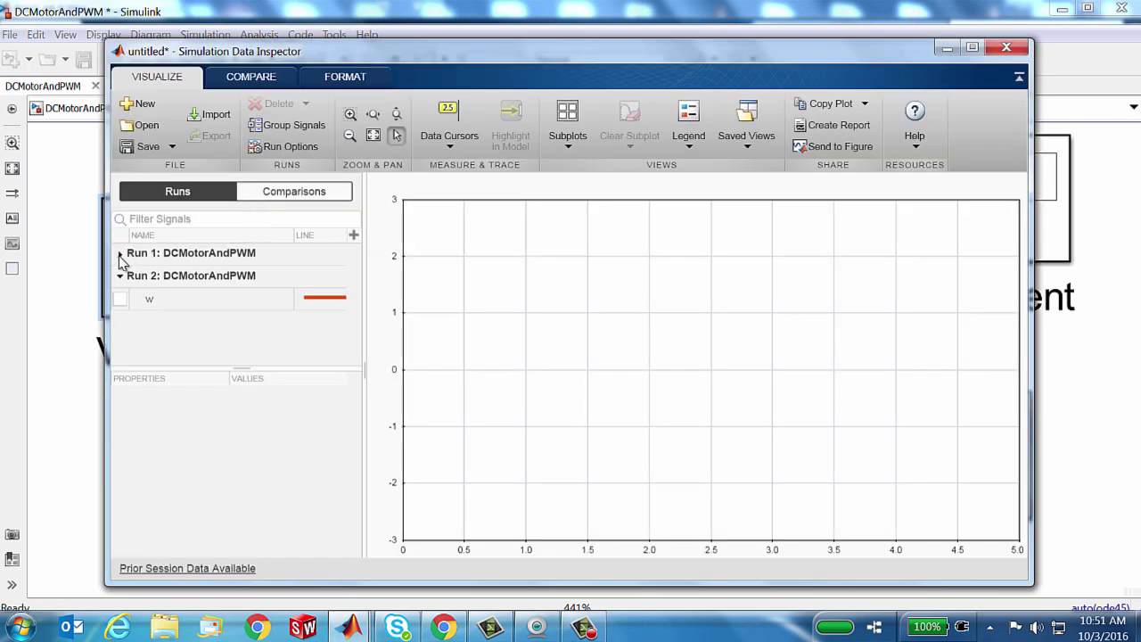
- Overlay the w signals from Run 1 and Run 2 in the Data Inspector
{"action": "left_click", "coordinate": [120, 253]}
{"action": "left_click", "coordinate": [120, 276]}
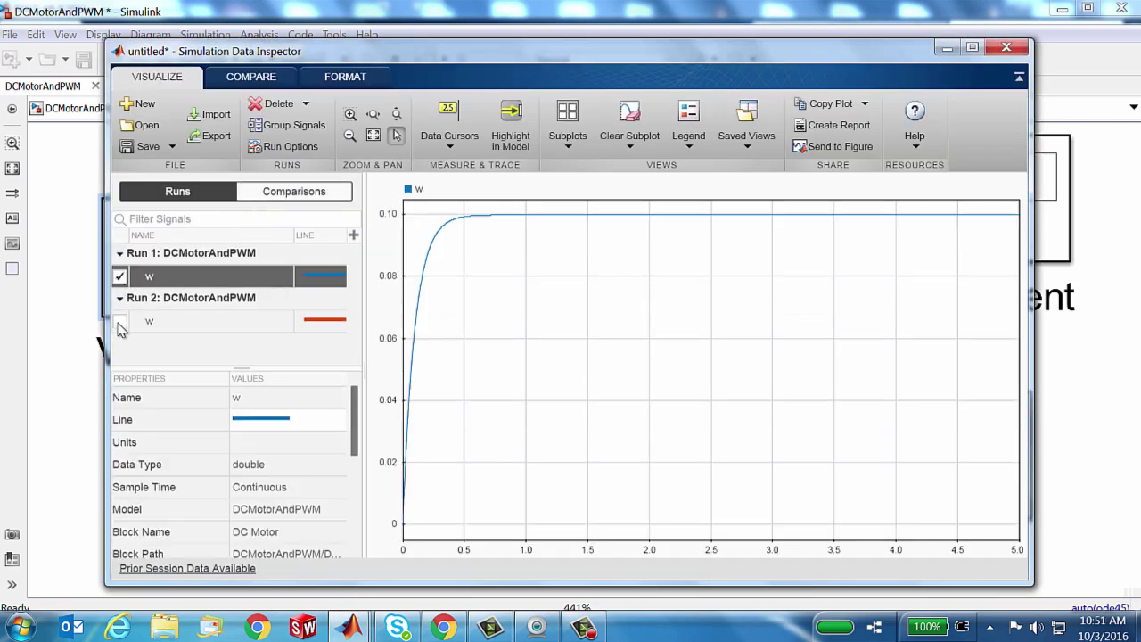
{"action": "left_click", "coordinate": [120, 323]}
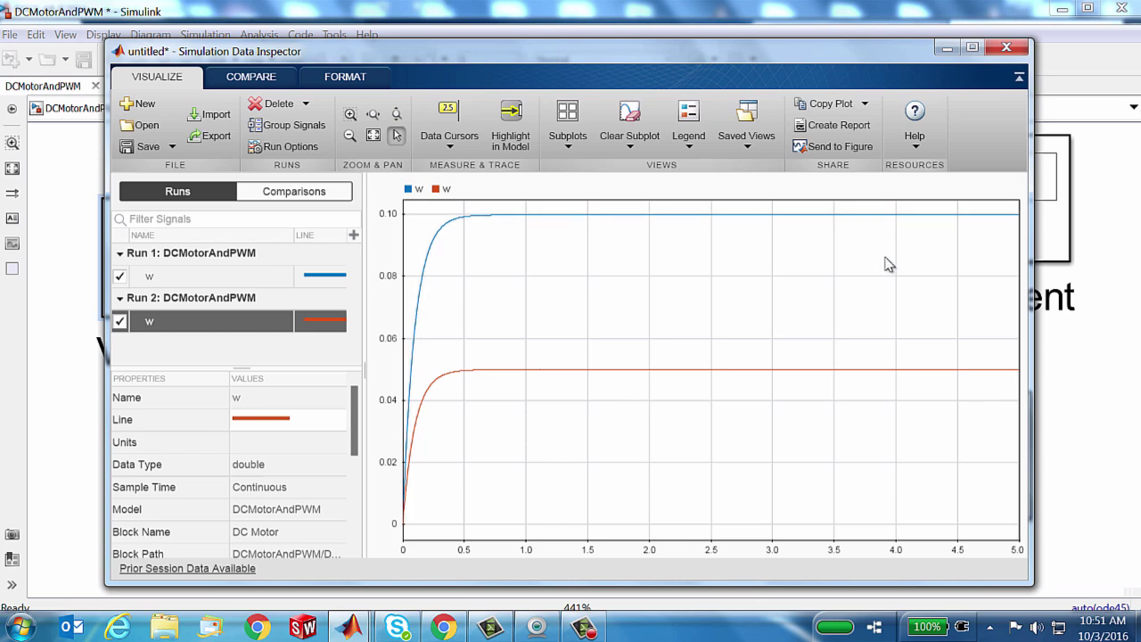
- Drag a Pulse Generator from Simulink > Sources into the model and dismiss the Amplitude error
{"action": "left_click", "coordinate": [1080, 402]}
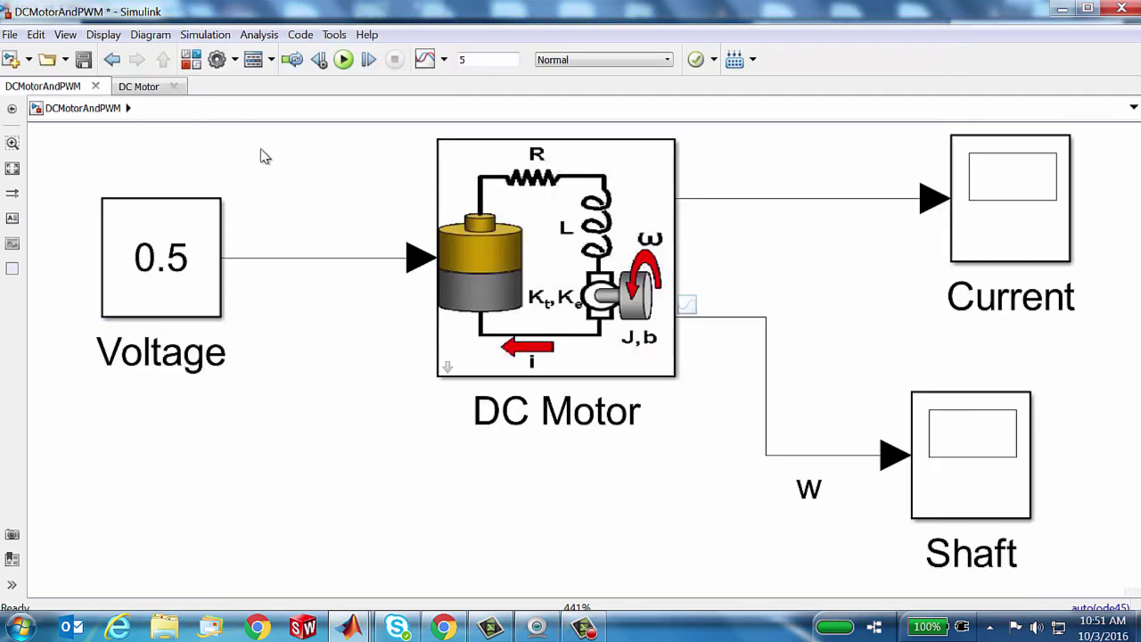
{"action": "left_click", "coordinate": [191, 61]}
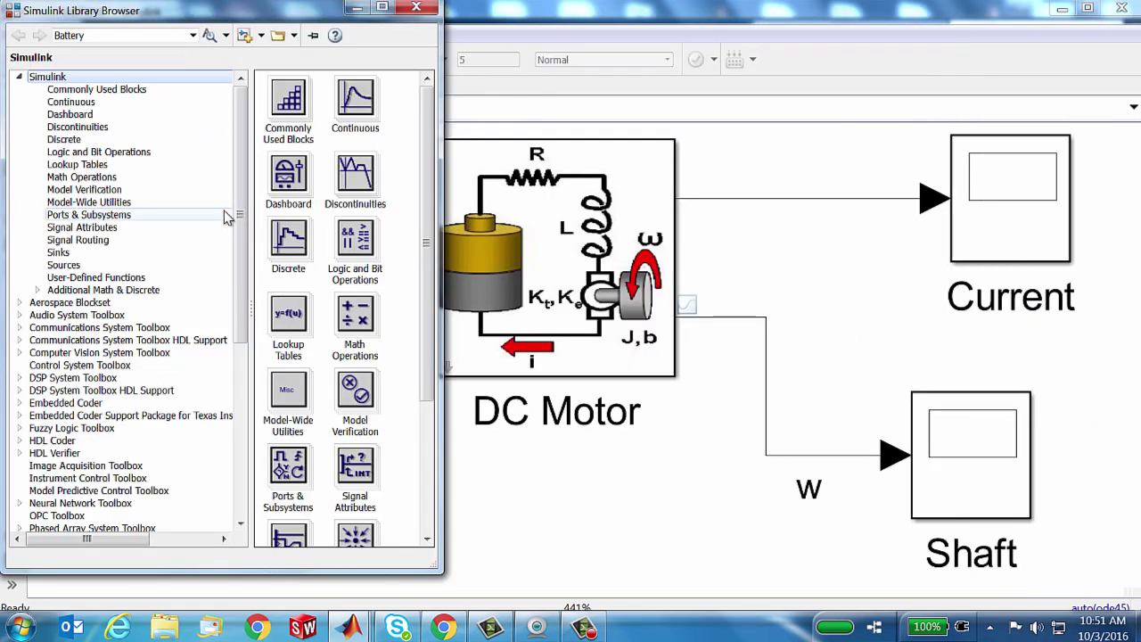
{"action": "left_click", "coordinate": [62, 265]}
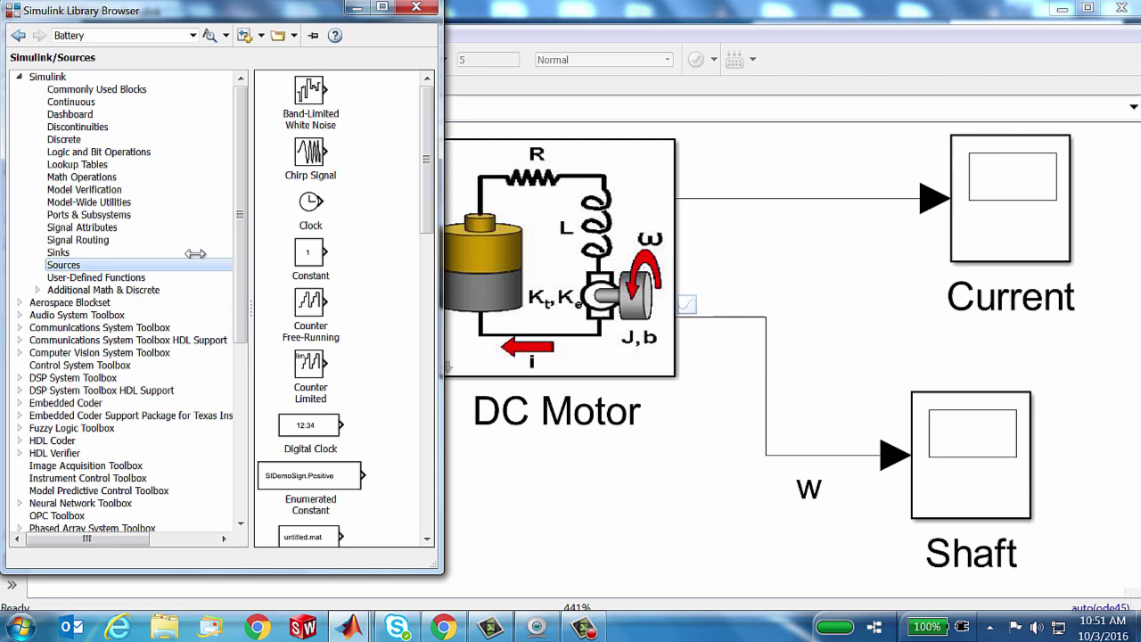
{"action": "left_click_drag", "start_coordinate": [424, 218], "coordinate": [363, 404]}
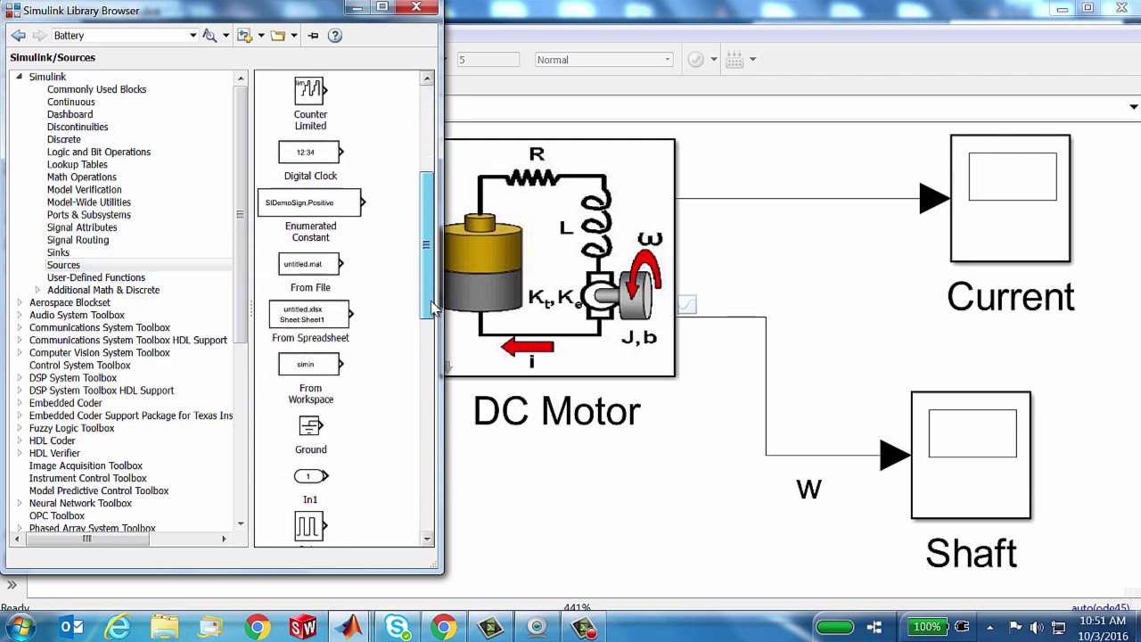
{"action": "left_click", "coordinate": [311, 356]}
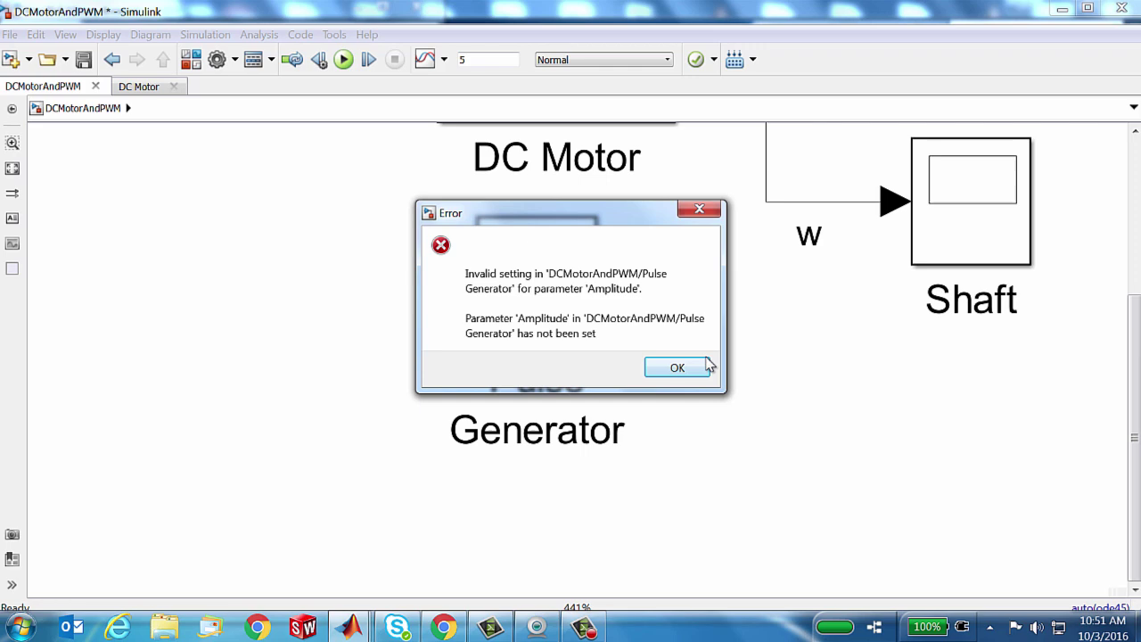
{"action": "left_click", "coordinate": [675, 366]}
- Move the Pulse Generator under Voltage and give it Period 1 s and Pulse Width 50%
{"action": "key", "text": "space"}
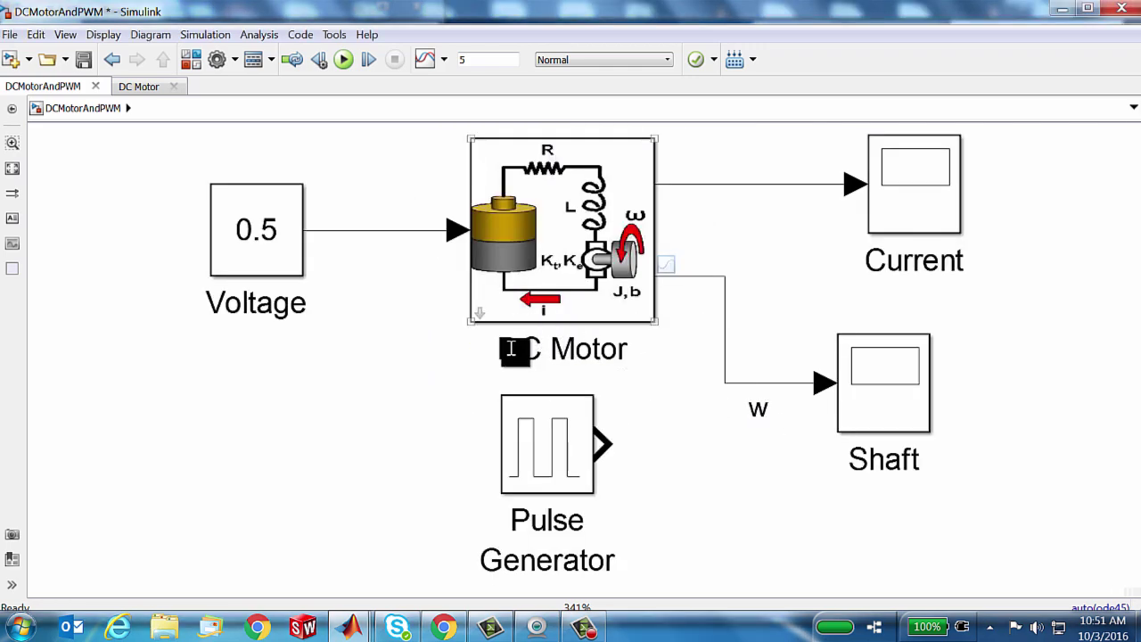
{"action": "left_click_drag", "start_coordinate": [538, 443], "coordinate": [248, 428]}
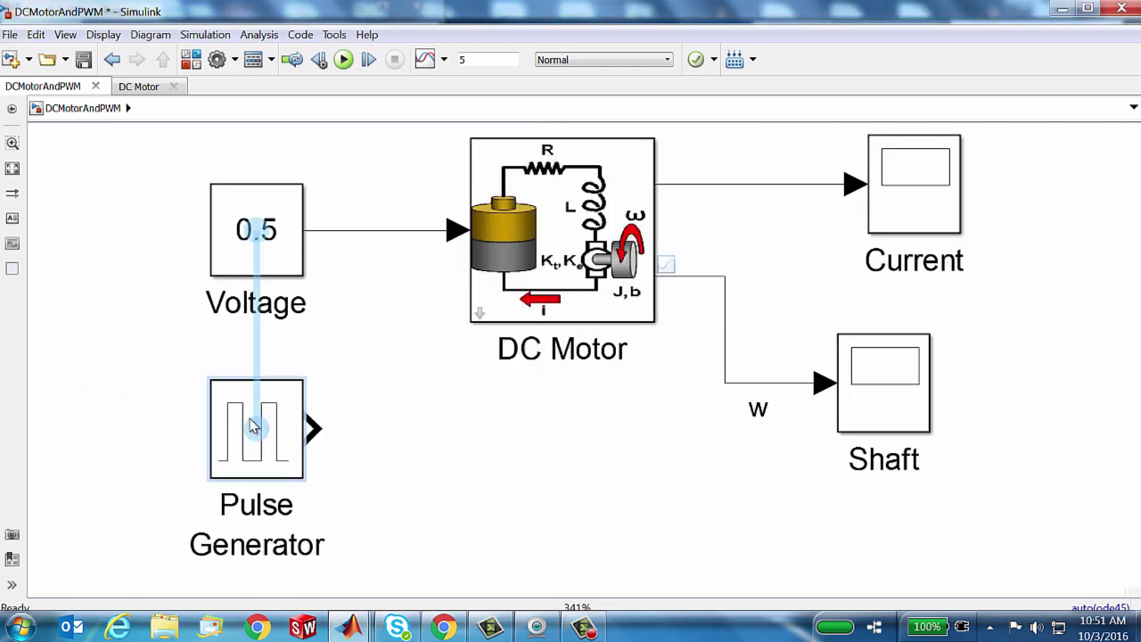
{"action": "double_click", "coordinate": [254, 426]}
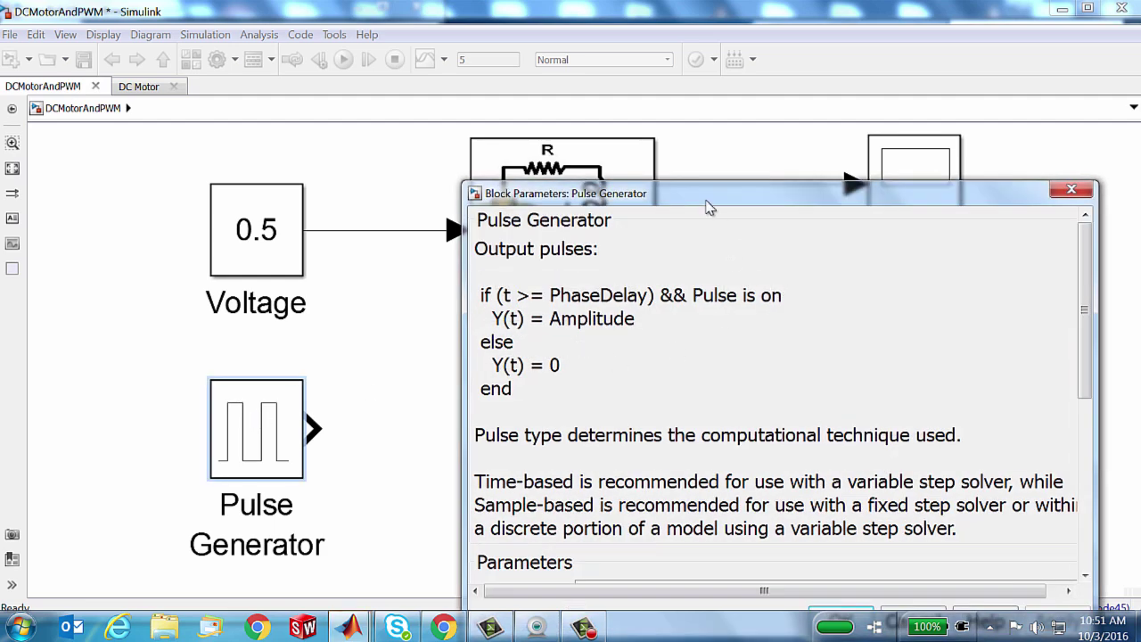
{"action": "left_click_drag", "start_coordinate": [709, 206], "coordinate": [558, 75]}
{"action": "scroll", "coordinate": [571, 270], "scroll_direction": "down", "scroll_amount": 5}
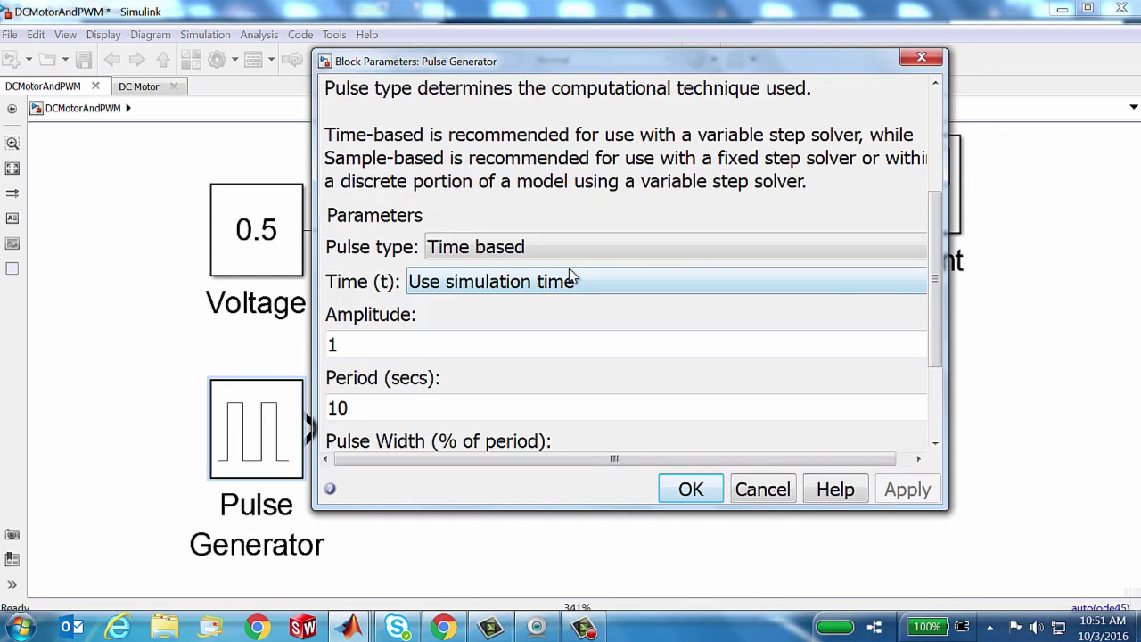
{"action": "double_click", "coordinate": [360, 347]}
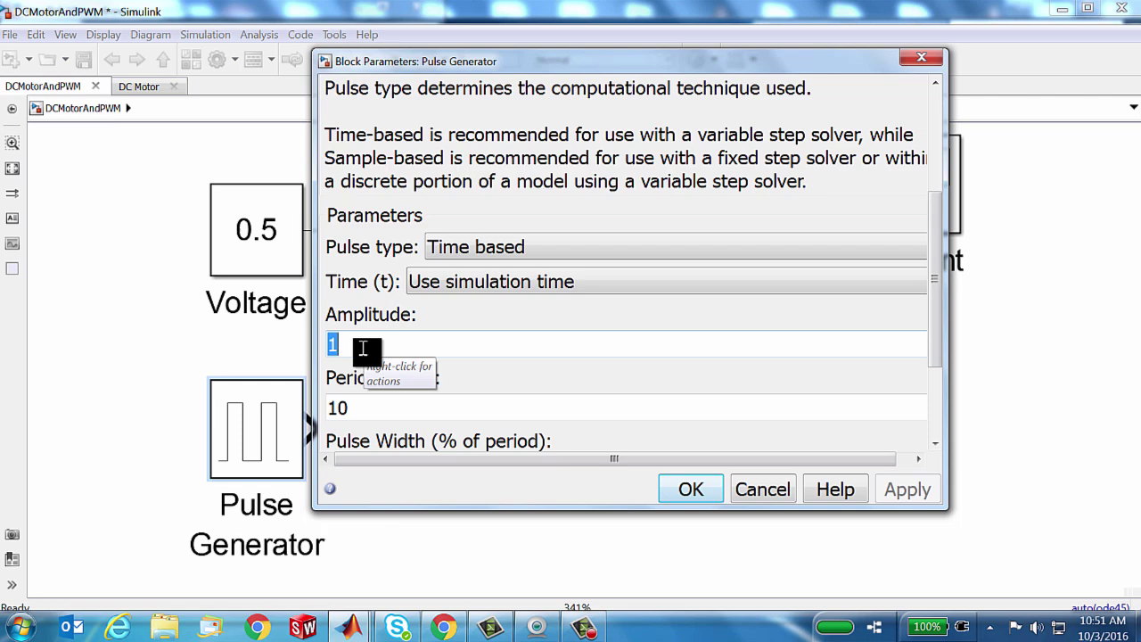
{"action": "double_click", "coordinate": [360, 407]}
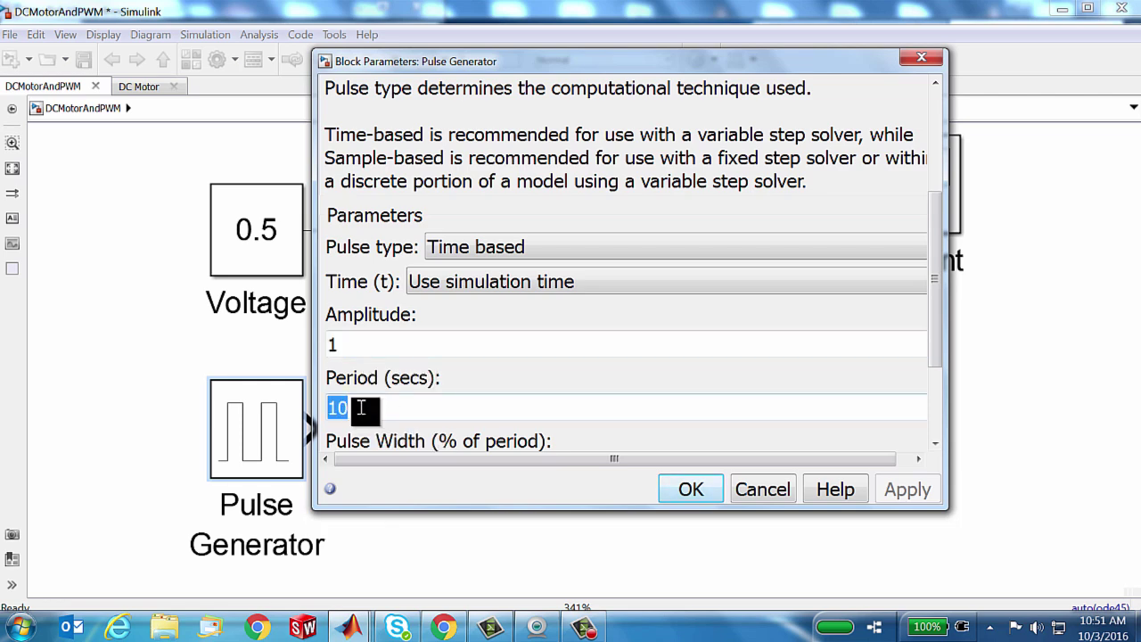
{"action": "type", "text": "1"}
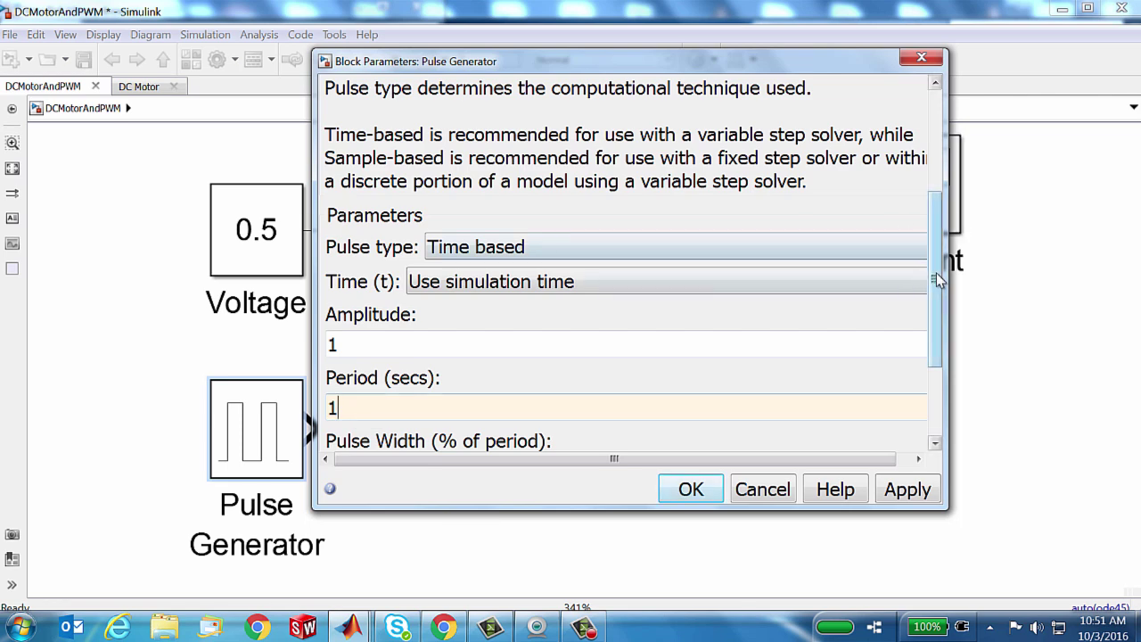
{"action": "left_click_drag", "start_coordinate": [934, 273], "coordinate": [941, 419]}
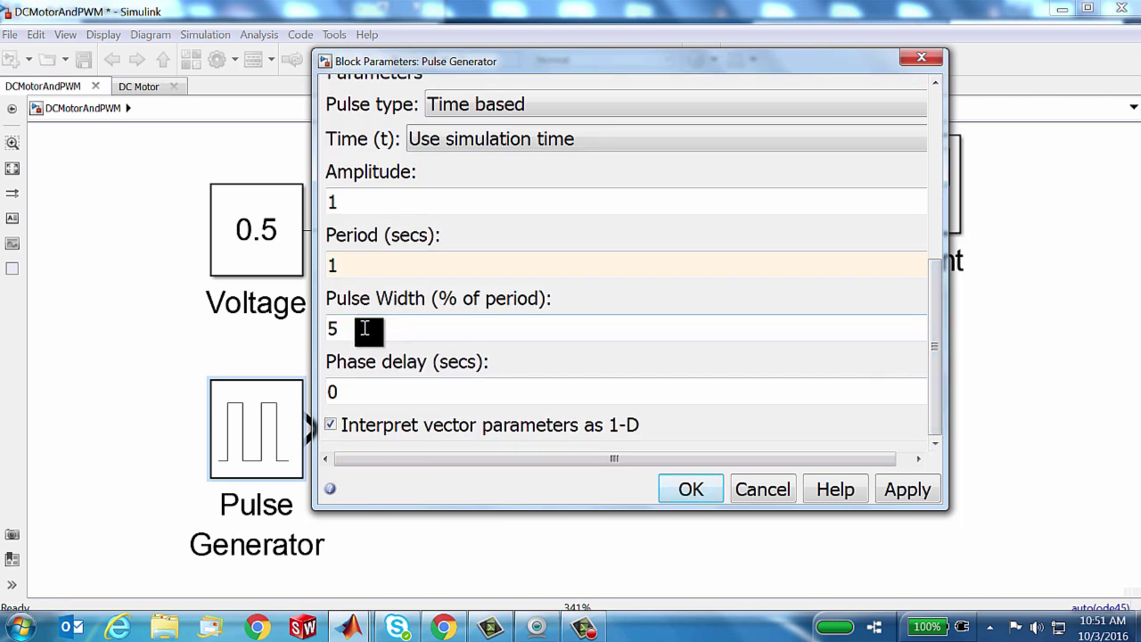
{"action": "double_click", "coordinate": [349, 330]}
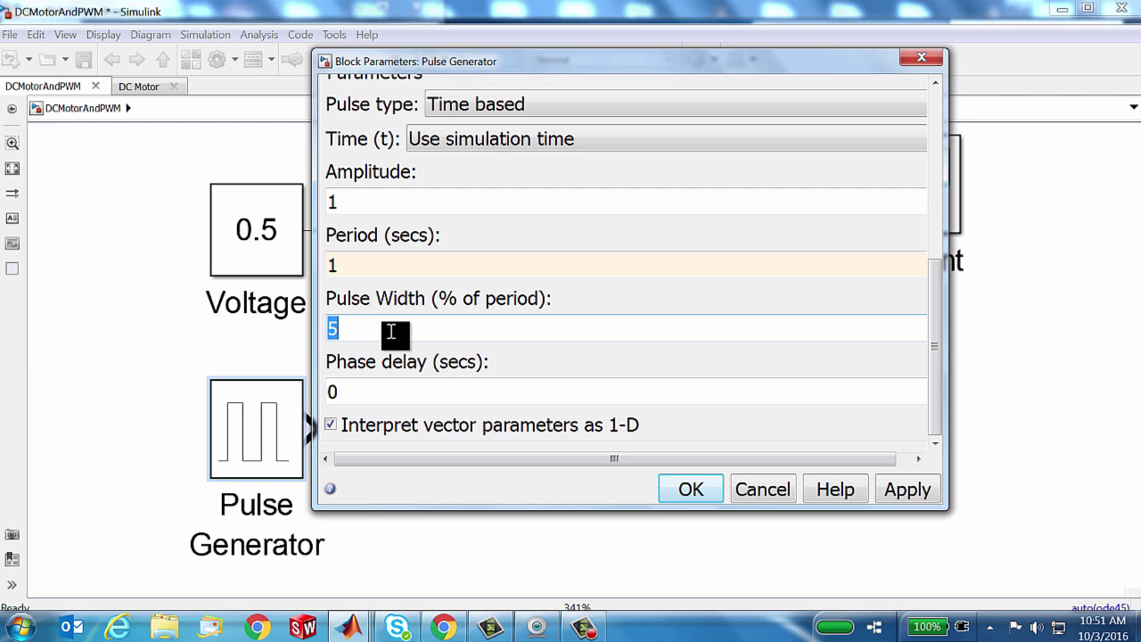
{"action": "type", "text": "5"}
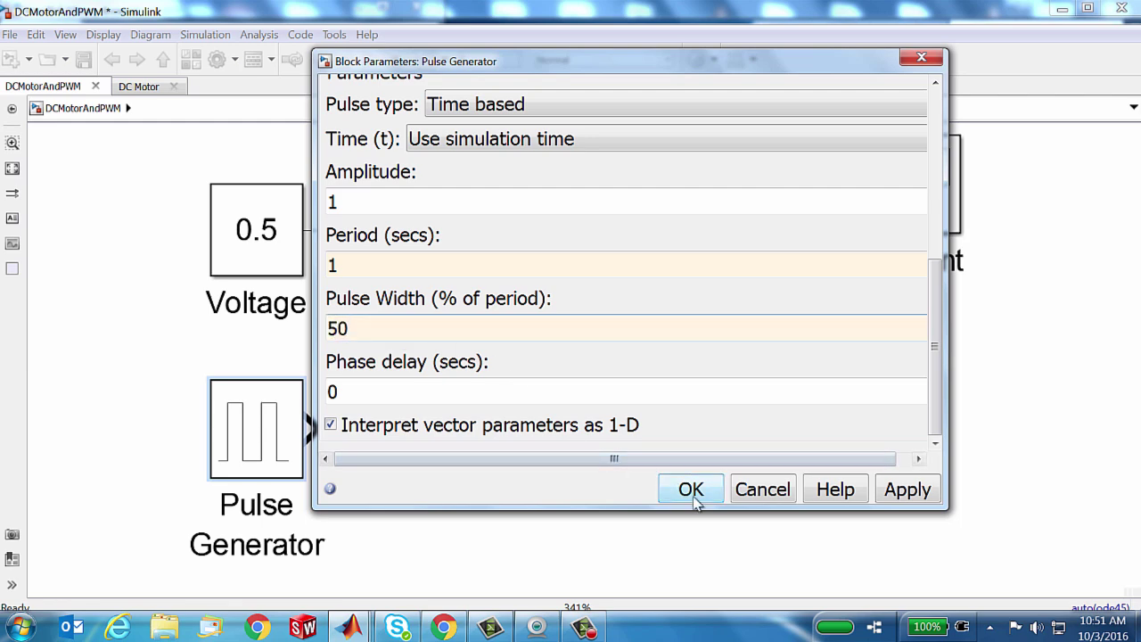
{"action": "left_click", "coordinate": [697, 491]}
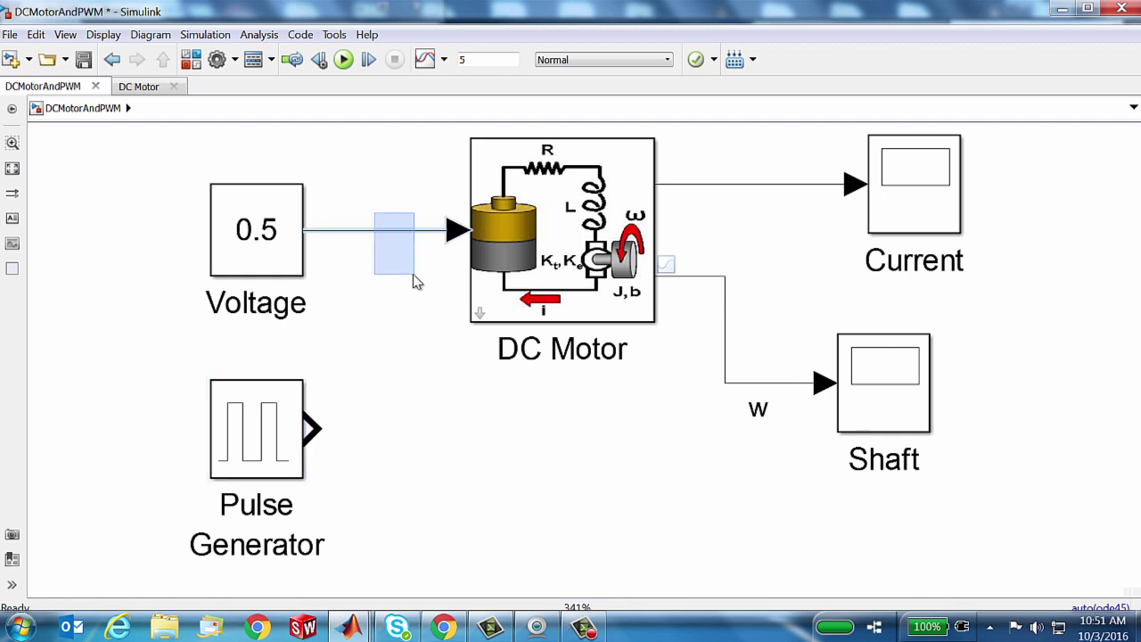
- Rewire the DC Motor input from Voltage to the Pulse Generator, run, and view the Shaft scope
{"action": "left_click_drag", "start_coordinate": [375, 220], "coordinate": [408, 276]}
{"action": "key", "text": "Delete"}
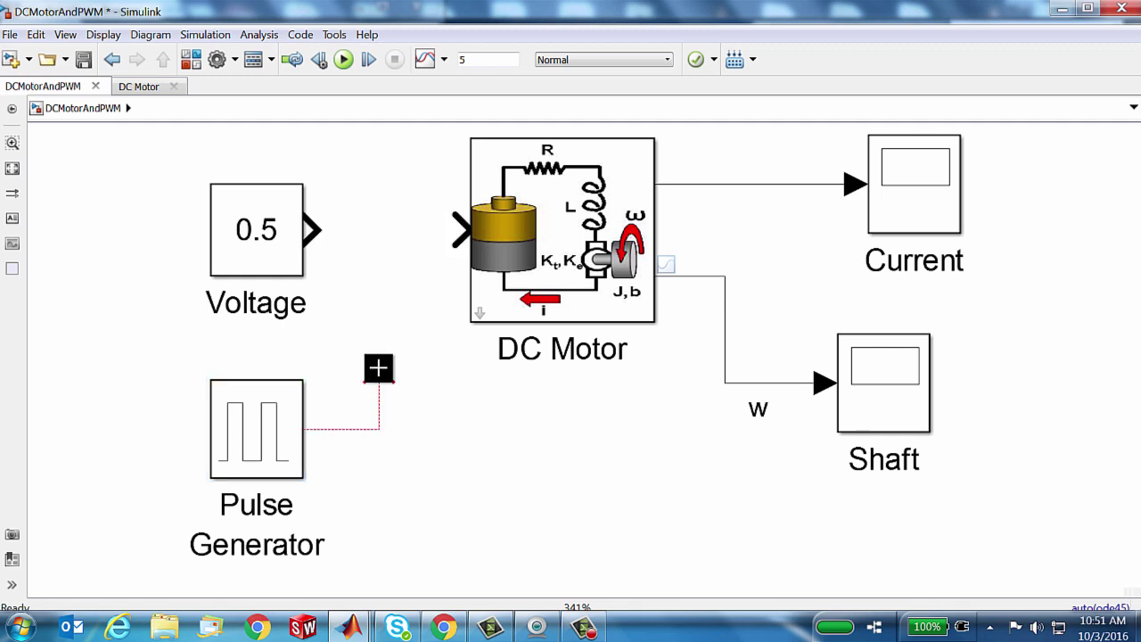
{"action": "left_click_drag", "start_coordinate": [318, 424], "coordinate": [458, 232]}
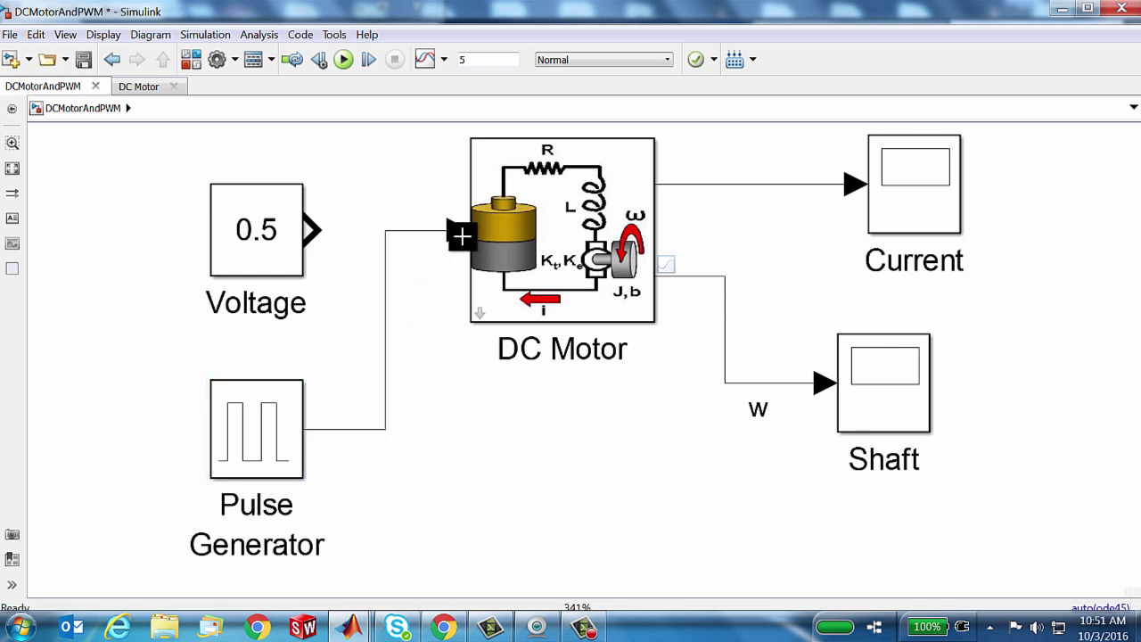
{"action": "left_click", "coordinate": [343, 60]}
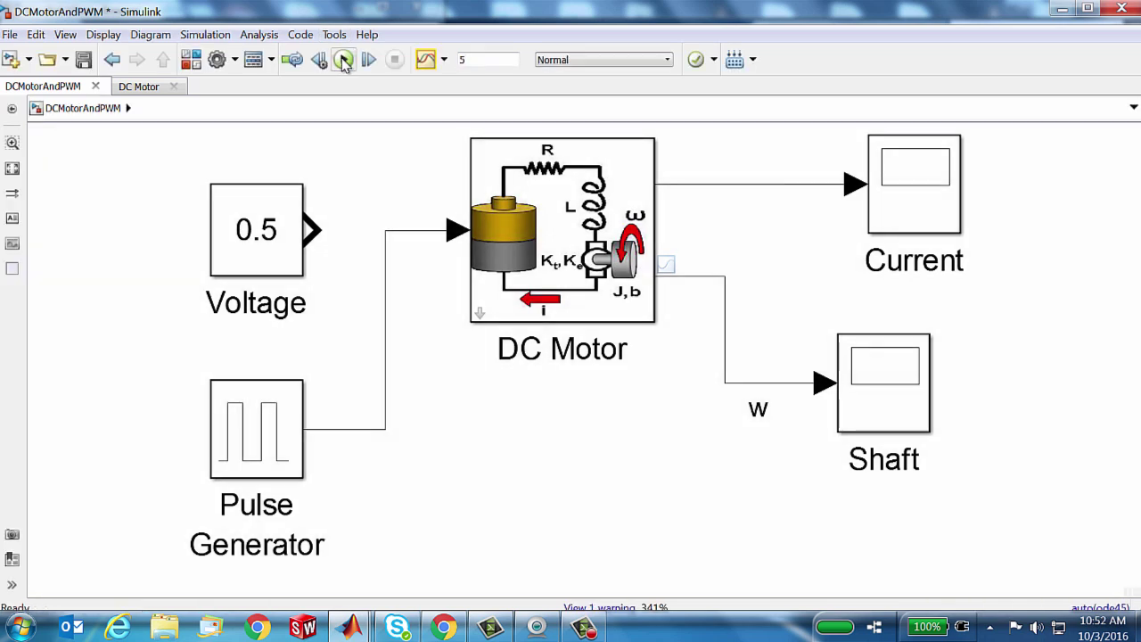
{"action": "left_click", "coordinate": [881, 404]}
{"action": "double_click", "coordinate": [881, 404]}
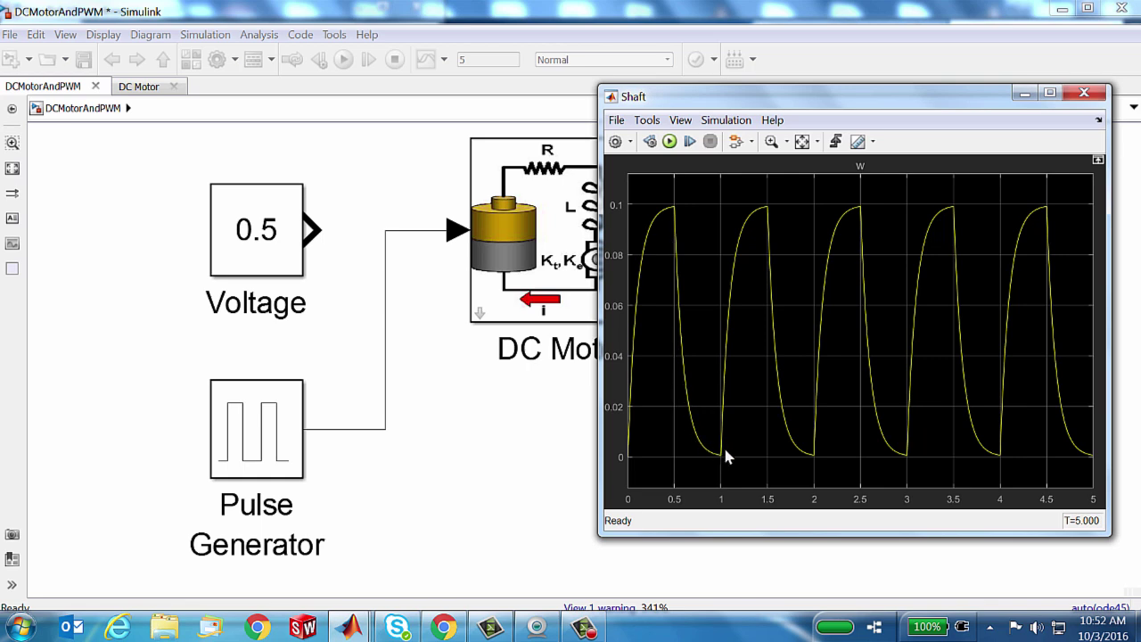
- Change the Pulse Generator period to 0.1 s, rerun, and view the rippling Shaft speed
{"action": "left_click", "coordinate": [492, 448]}
{"action": "double_click", "coordinate": [275, 437]}
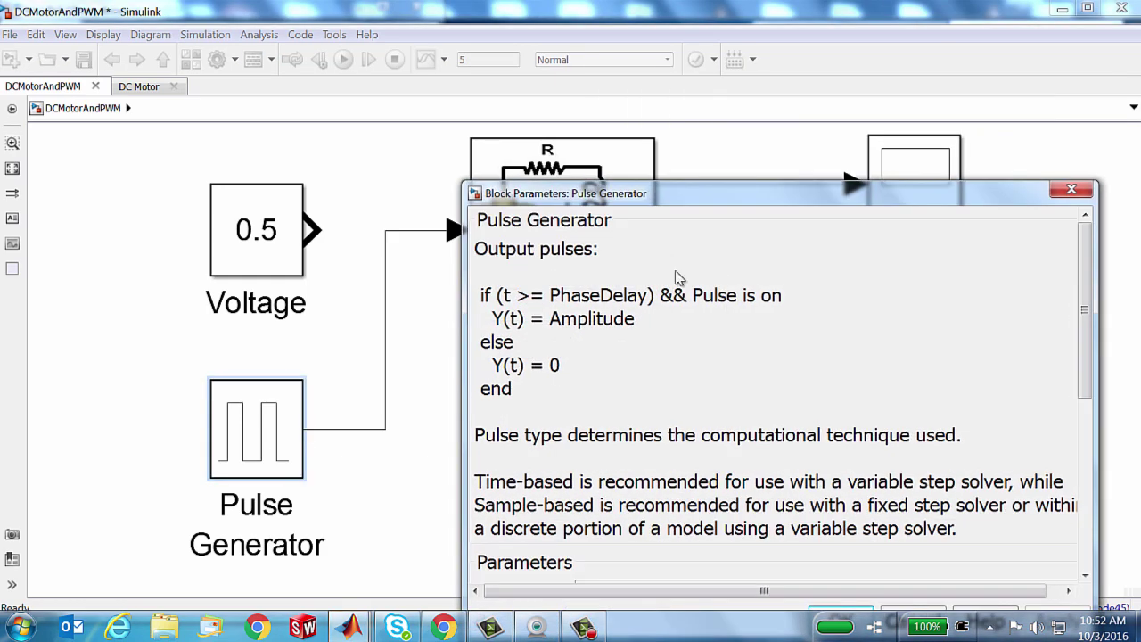
{"action": "left_click_drag", "start_coordinate": [720, 196], "coordinate": [535, 51]}
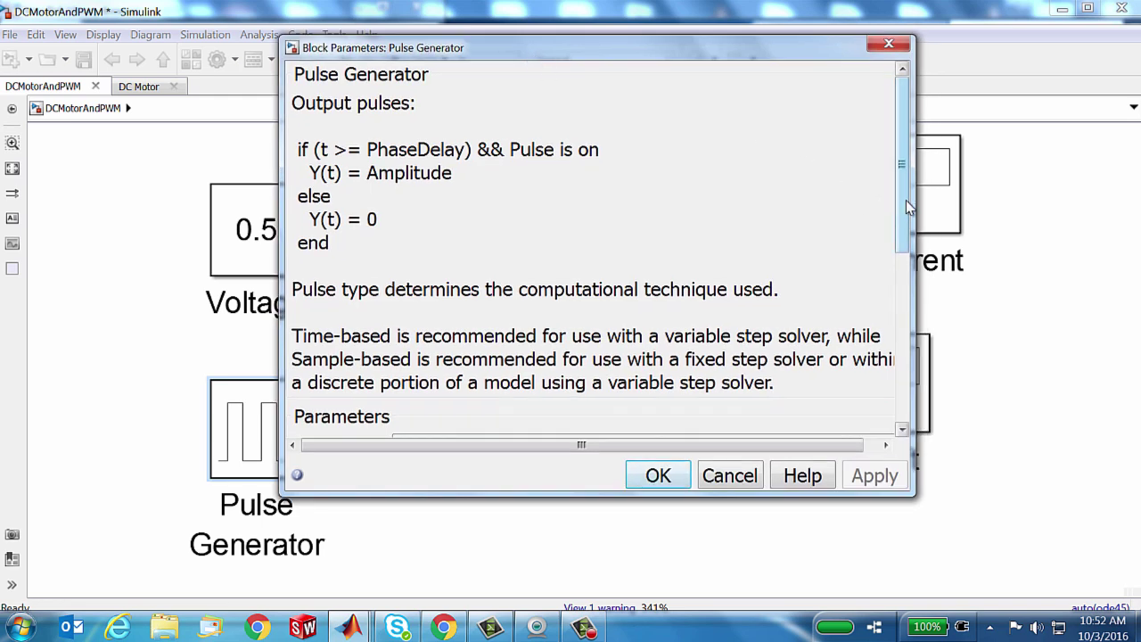
{"action": "left_click_drag", "start_coordinate": [906, 203], "coordinate": [922, 387]}
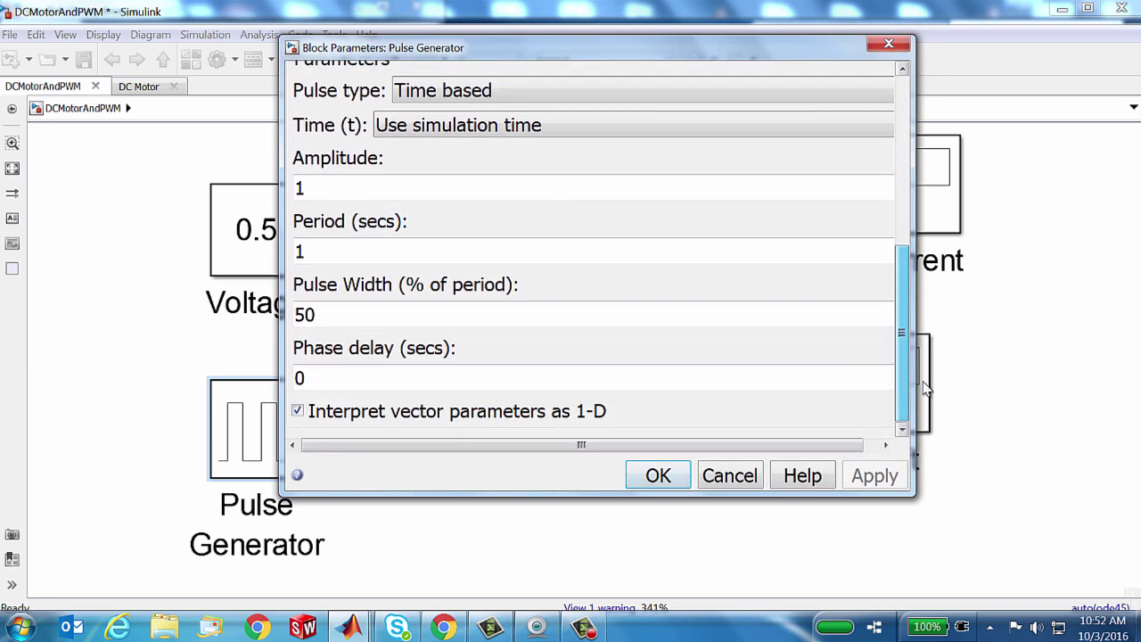
{"action": "double_click", "coordinate": [316, 250]}
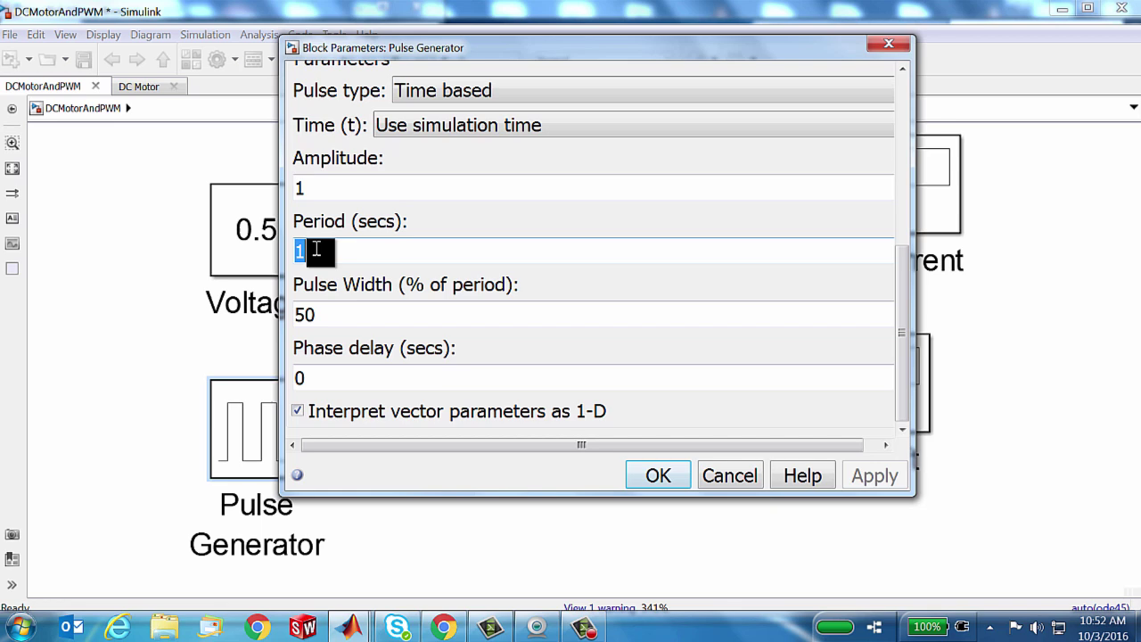
{"action": "type", "text": "0"}
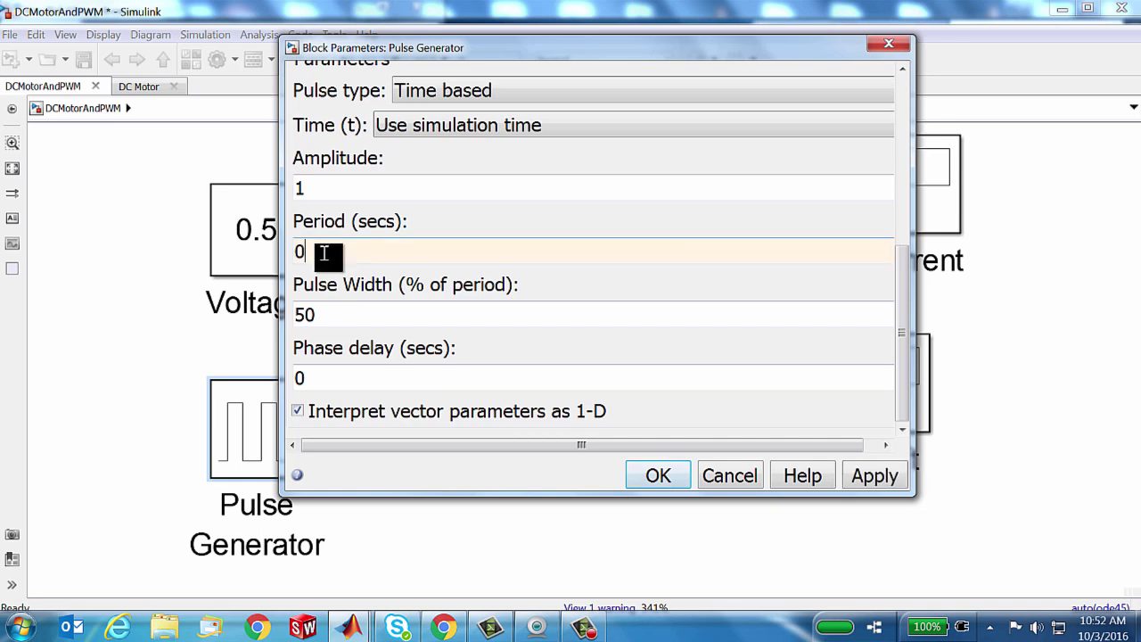
{"action": "type", "text": ".1"}
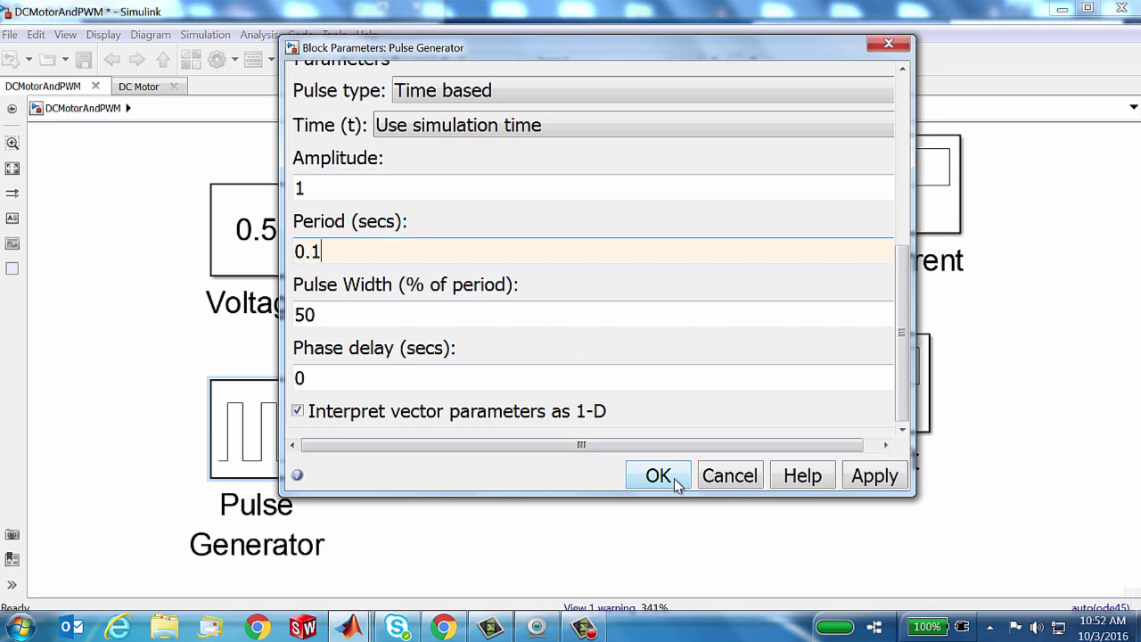
{"action": "left_click", "coordinate": [676, 476]}
{"action": "left_click", "coordinate": [153, 259]}
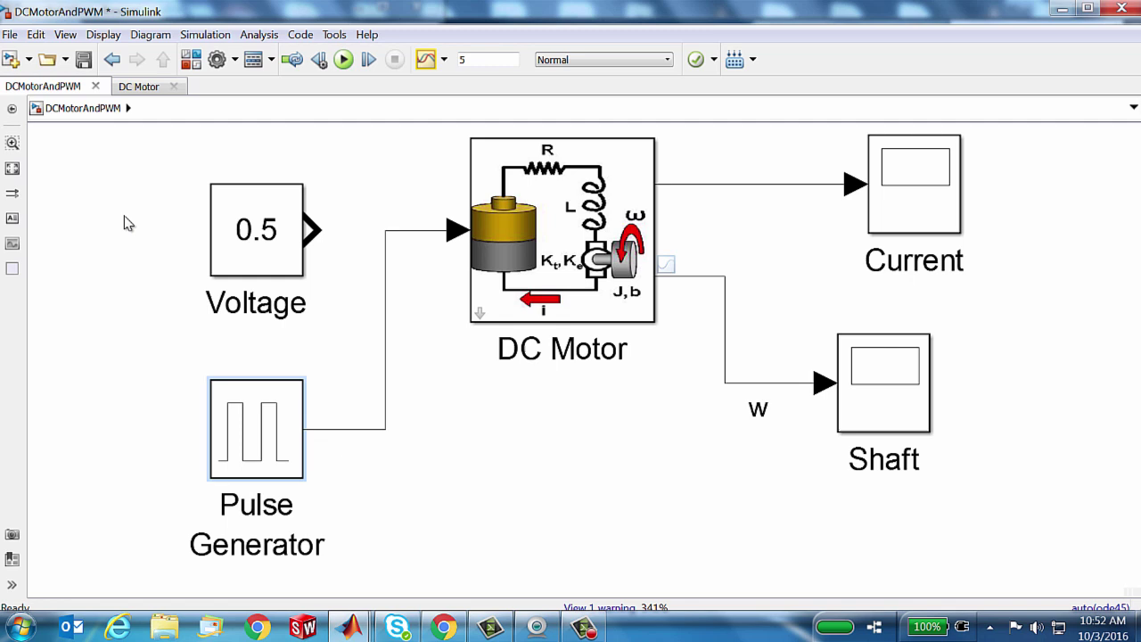
{"action": "left_click", "coordinate": [343, 59]}
{"action": "double_click", "coordinate": [887, 376]}
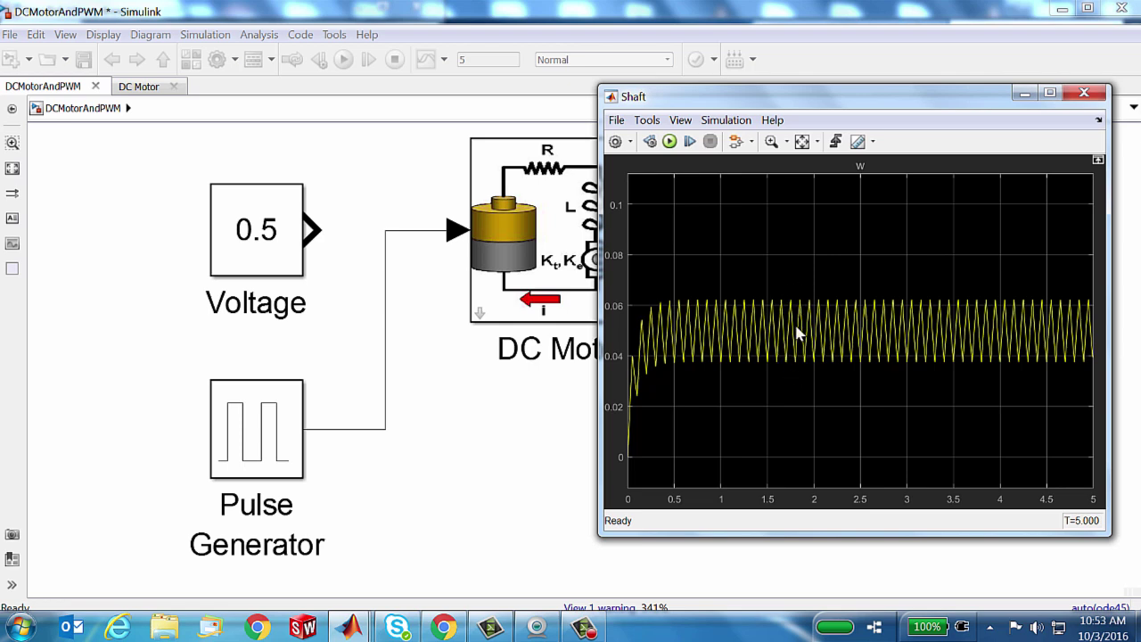
- Edit the Pulse Generator Period value to 0.01 seconds
{"action": "left_click", "coordinate": [400, 463]}
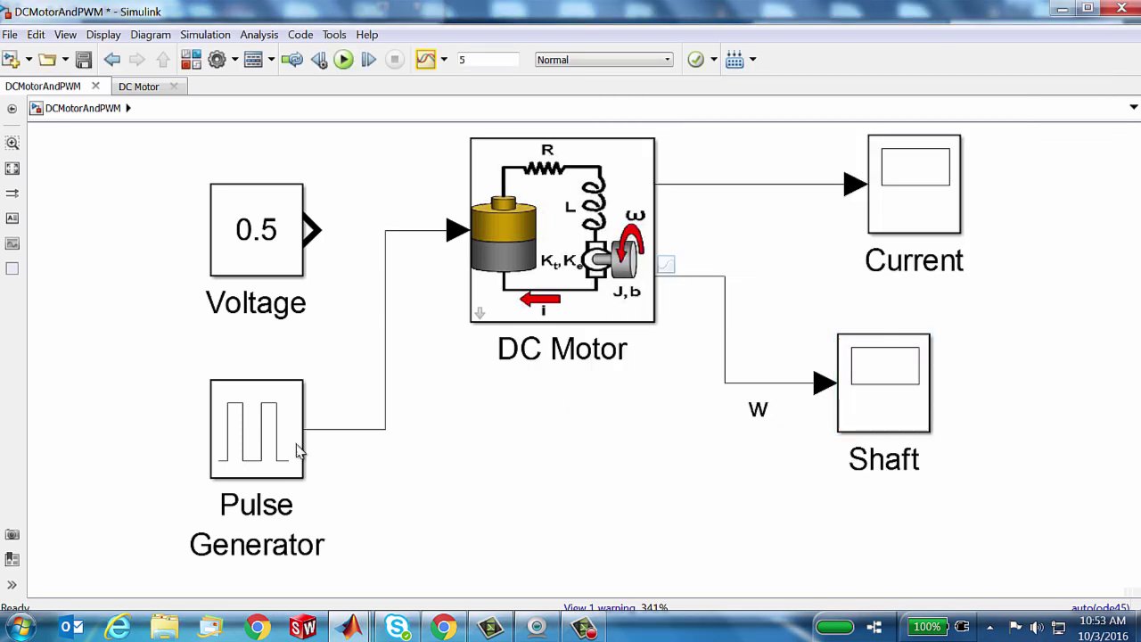
{"action": "double_click", "coordinate": [282, 447]}
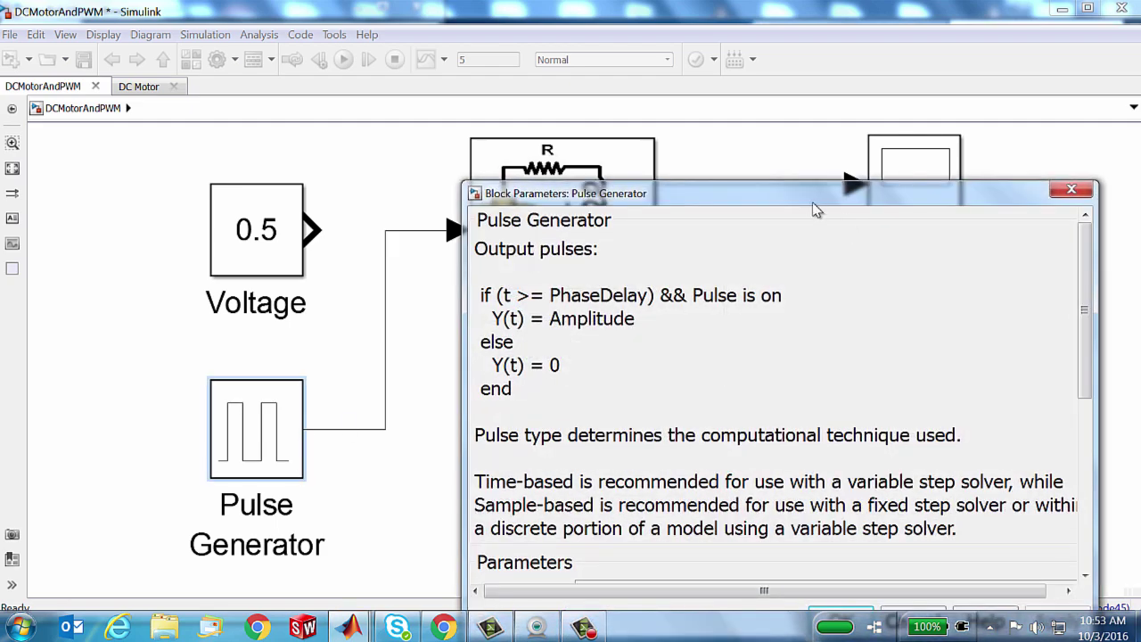
{"action": "left_click_drag", "start_coordinate": [788, 185], "coordinate": [595, 57]}
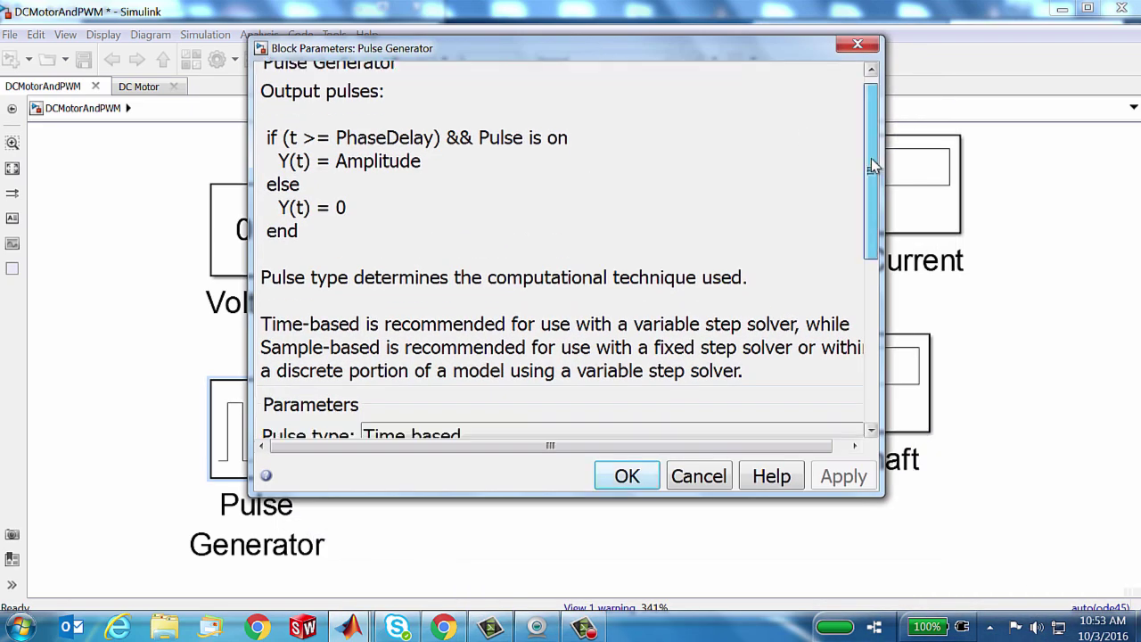
{"action": "left_click_drag", "start_coordinate": [869, 153], "coordinate": [872, 366]}
{"action": "left_click", "coordinate": [297, 258]}
{"action": "key", "text": "BackSpace"}
{"action": "key", "text": "BackSpace"}
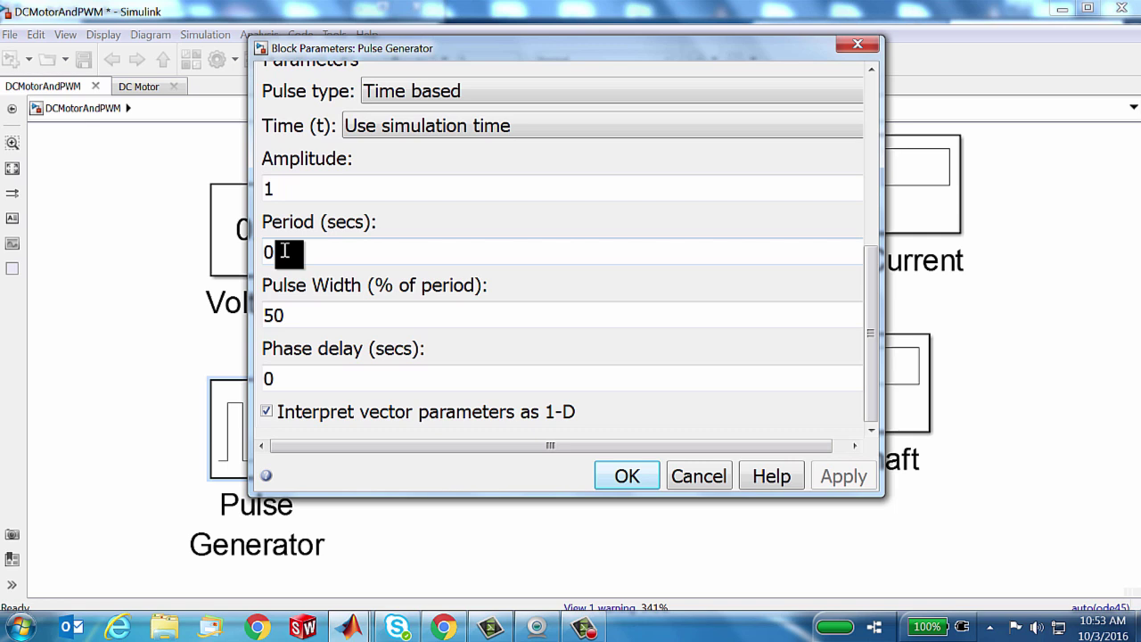
{"action": "type", "text": ".1"}
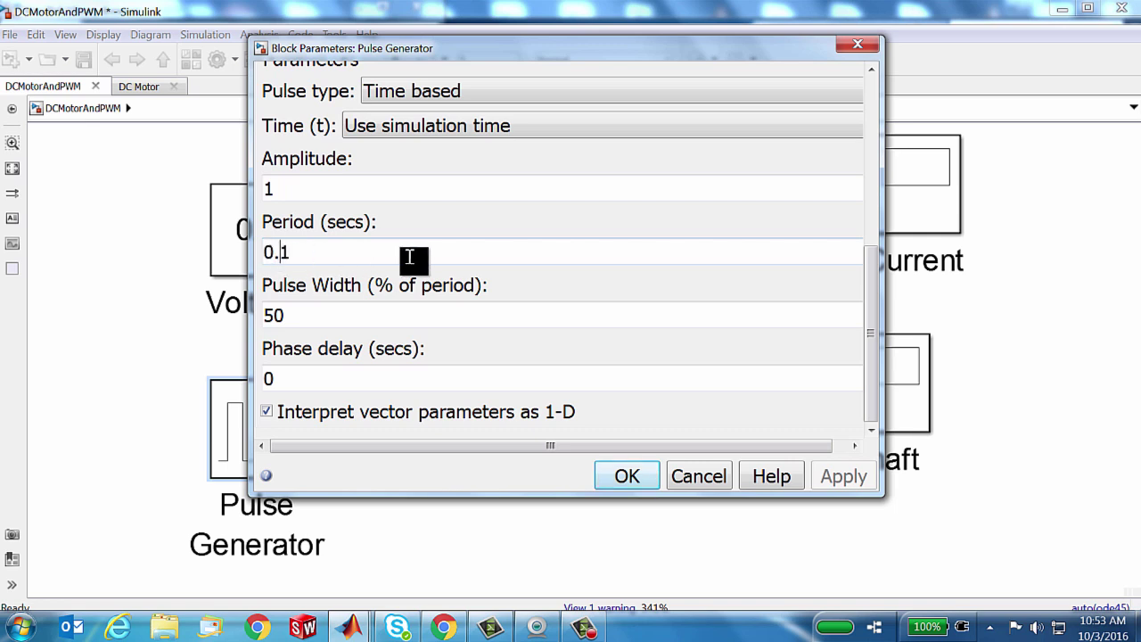
{"action": "key", "text": "BackSpace"}
{"action": "type", "text": "01"}
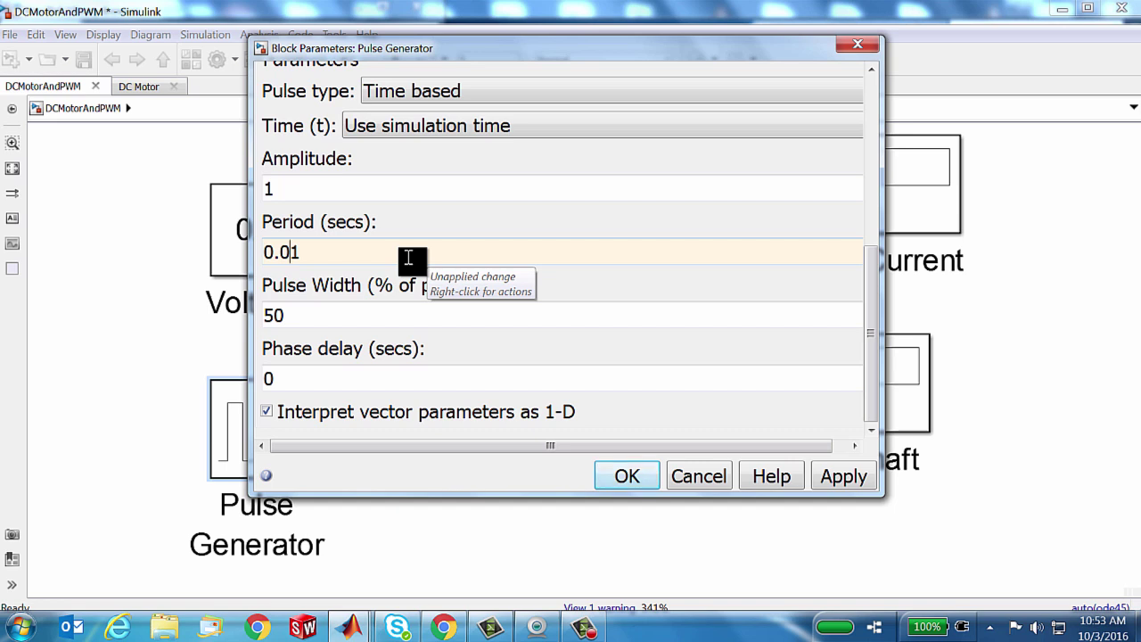
{"action": "left_click", "coordinate": [643, 478]}
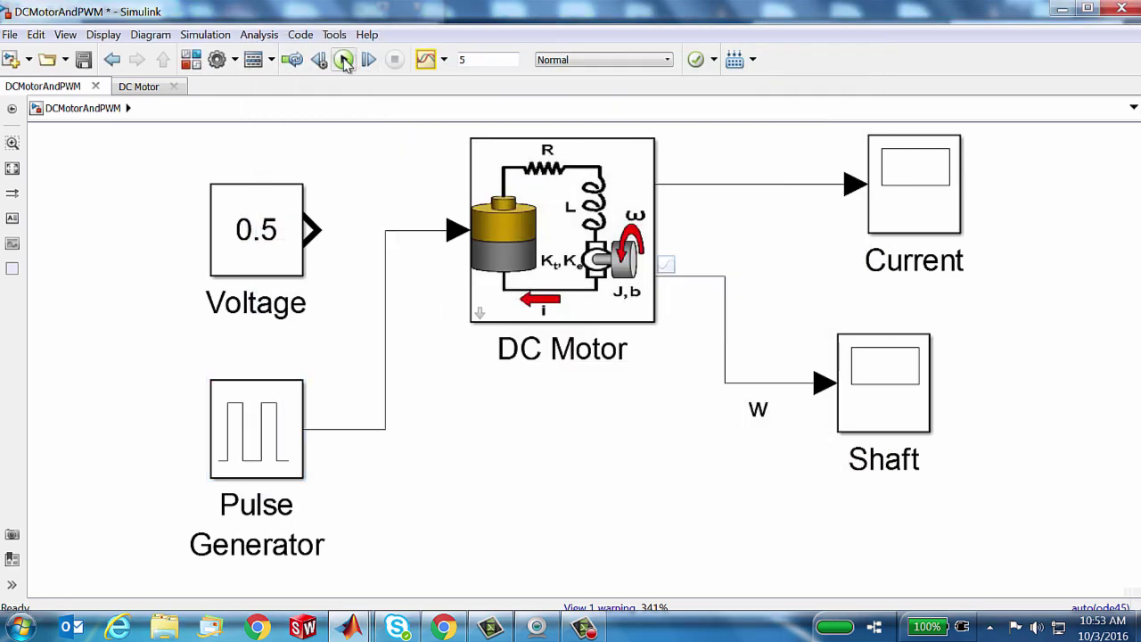
- Rerun the model and check the Shaft scope speed holding near 0.05
{"action": "left_click", "coordinate": [344, 60]}
{"action": "left_click", "coordinate": [853, 374]}
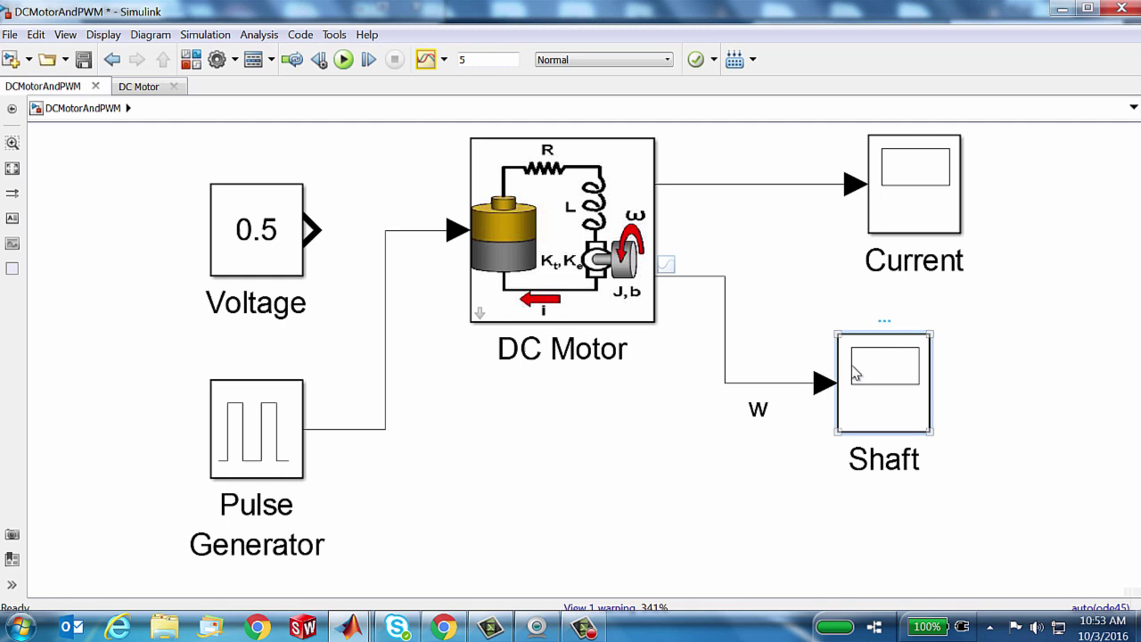
{"action": "double_click", "coordinate": [854, 374]}
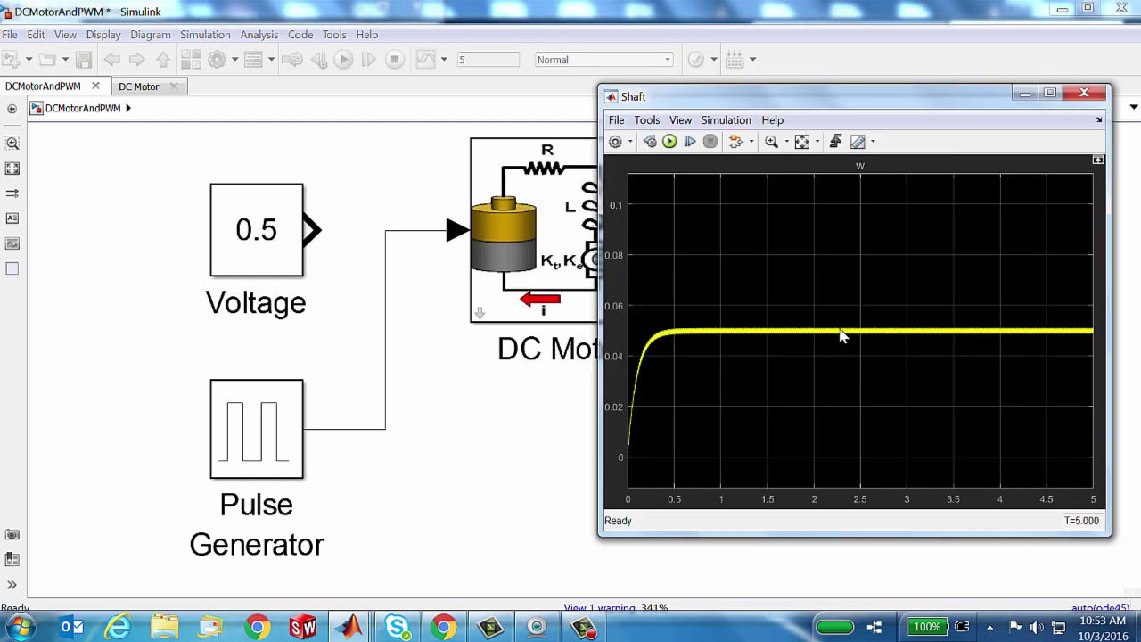
{"action": "left_click", "coordinate": [497, 409]}
- Shorten the Pulse Generator period further by editing the digits after '0.'
{"action": "double_click", "coordinate": [257, 431]}
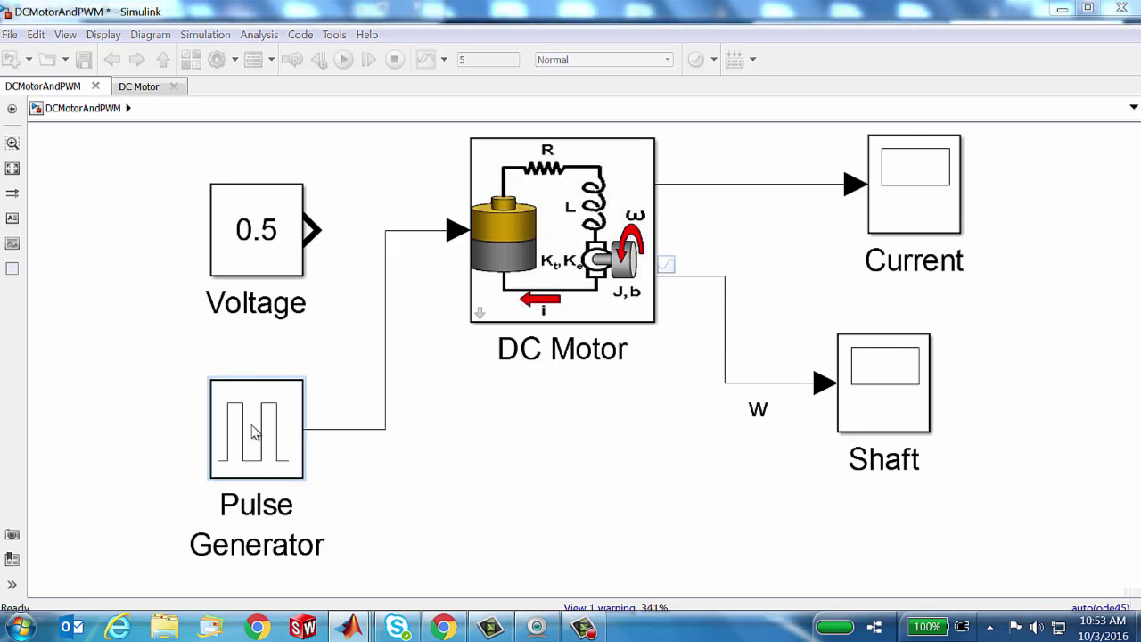
{"action": "left_click_drag", "start_coordinate": [664, 195], "coordinate": [521, 43]}
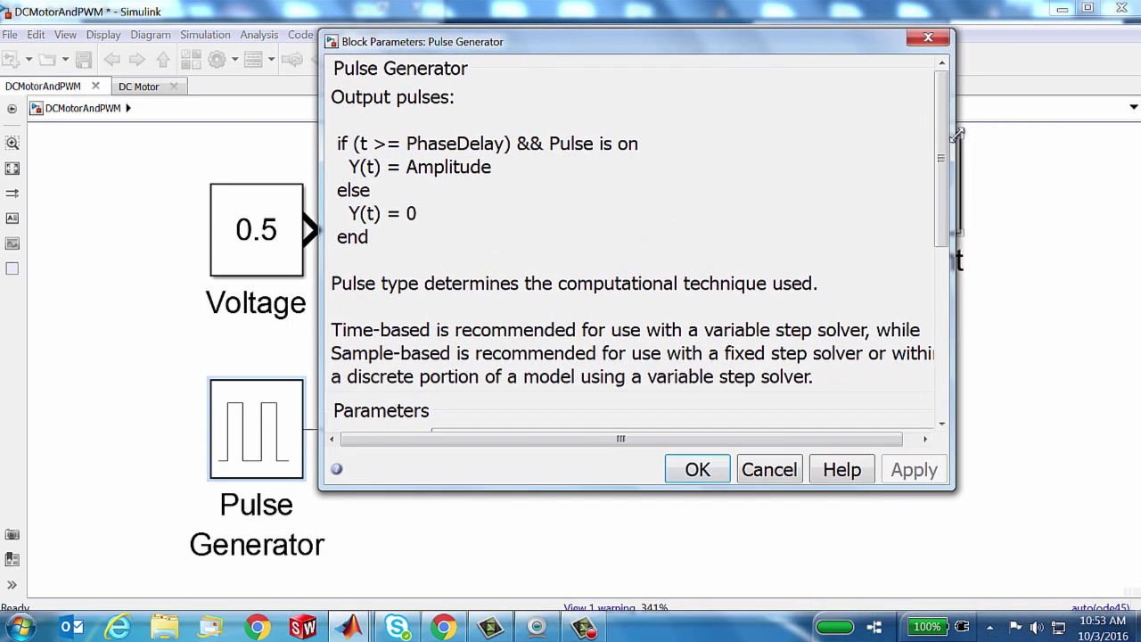
{"action": "left_click_drag", "start_coordinate": [947, 157], "coordinate": [943, 324]}
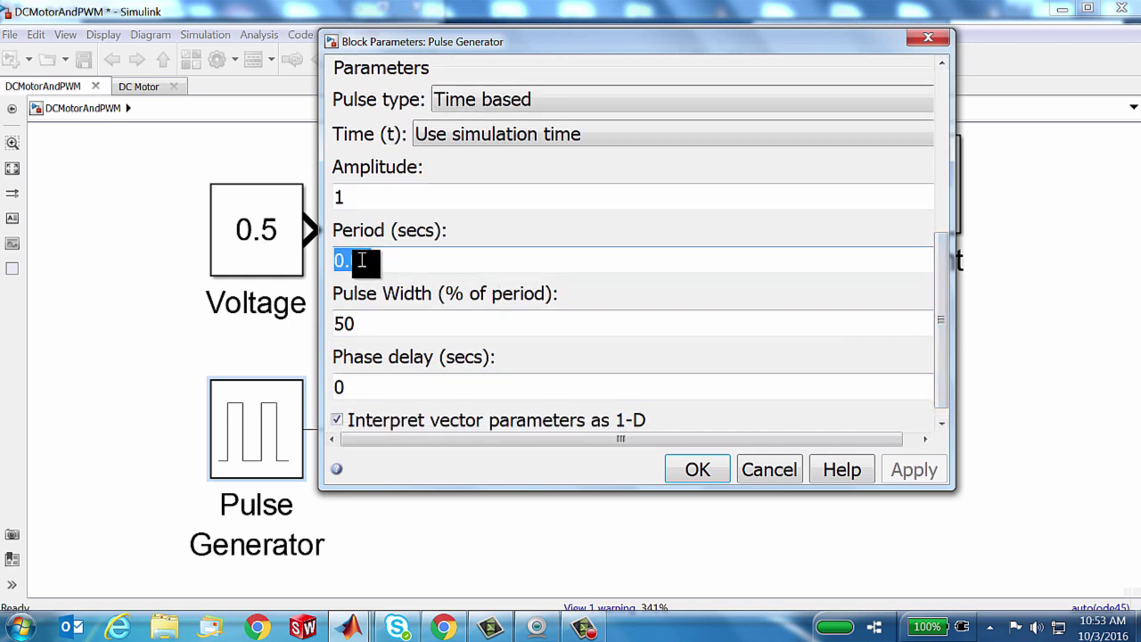
{"action": "left_click_drag", "start_coordinate": [365, 260], "coordinate": [361, 261]}
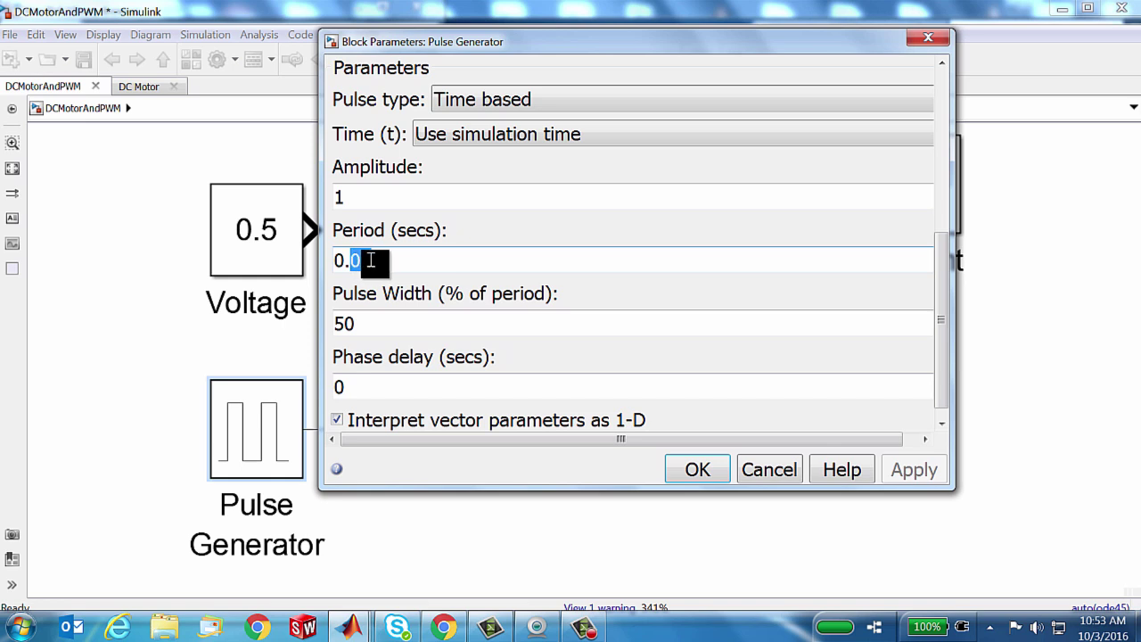
{"action": "type", "text": "1"}
{"action": "key", "text": "Left"}
{"action": "type", "text": "0"}
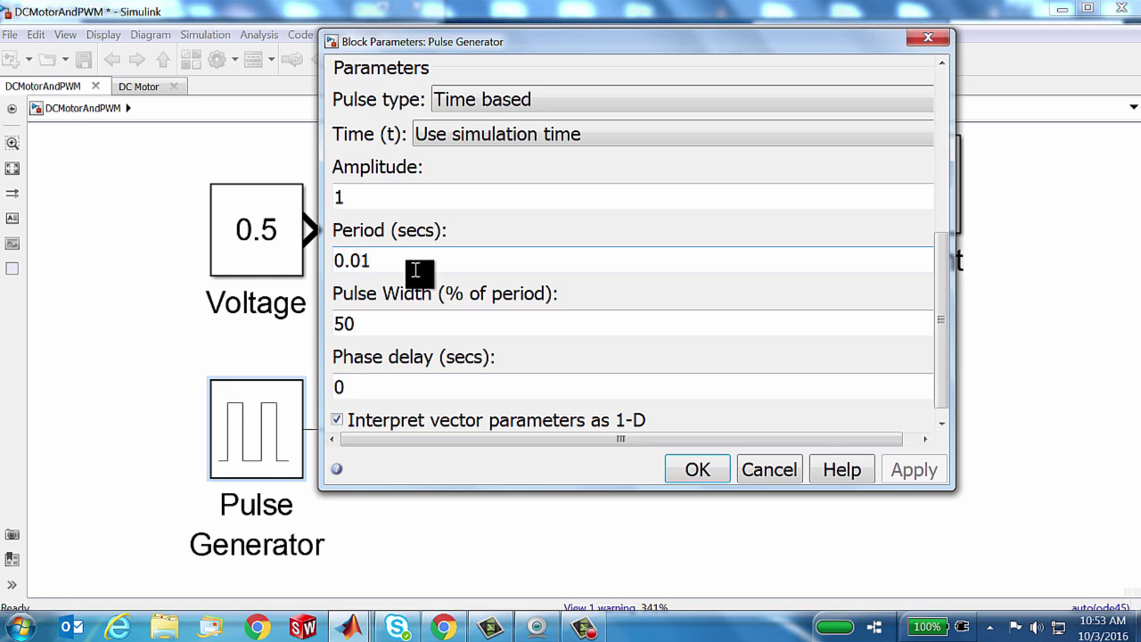
{"action": "type", "text": "00"}
{"action": "left_click", "coordinate": [692, 470]}
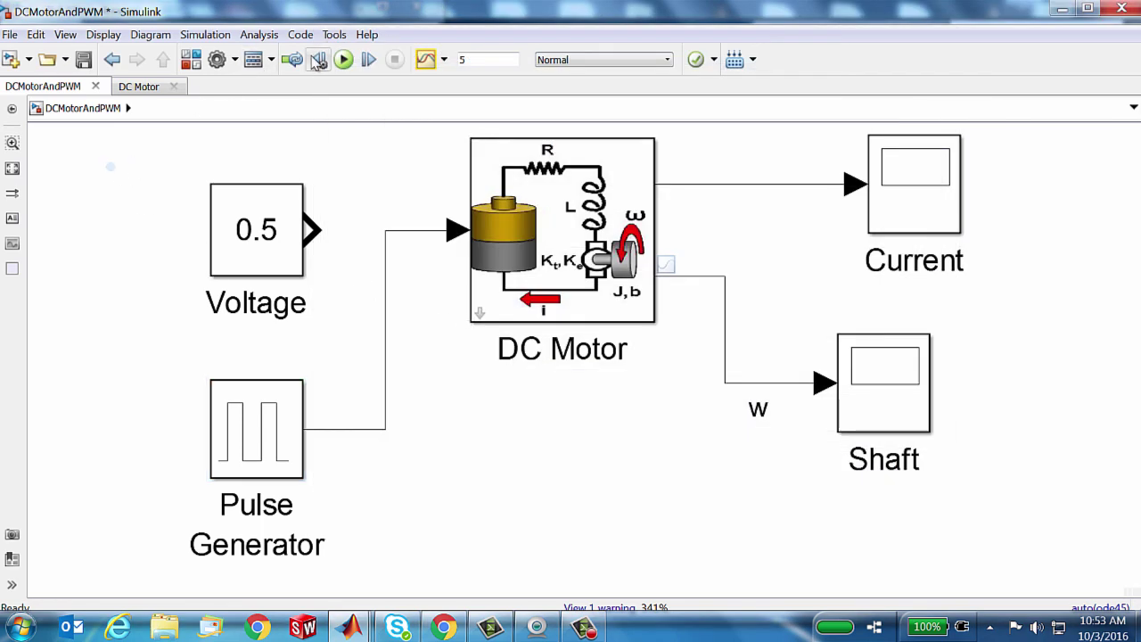
- Run the simulation and autoscale the Shaft scope's speed curve
{"action": "left_click", "coordinate": [344, 60]}
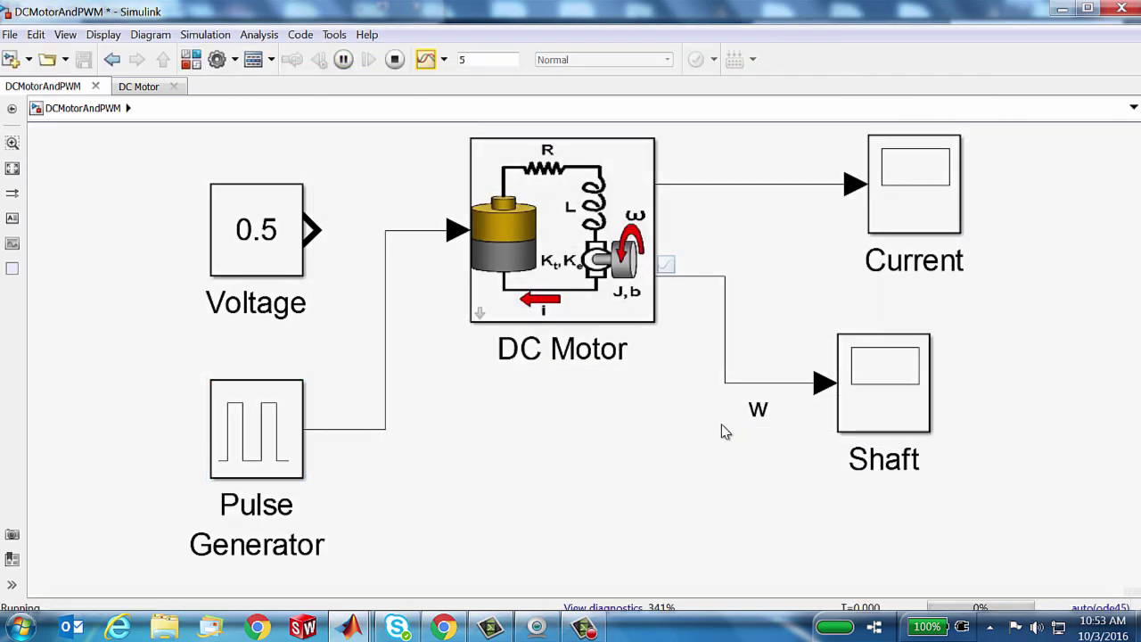
{"action": "left_click", "coordinate": [898, 407]}
{"action": "double_click", "coordinate": [898, 408]}
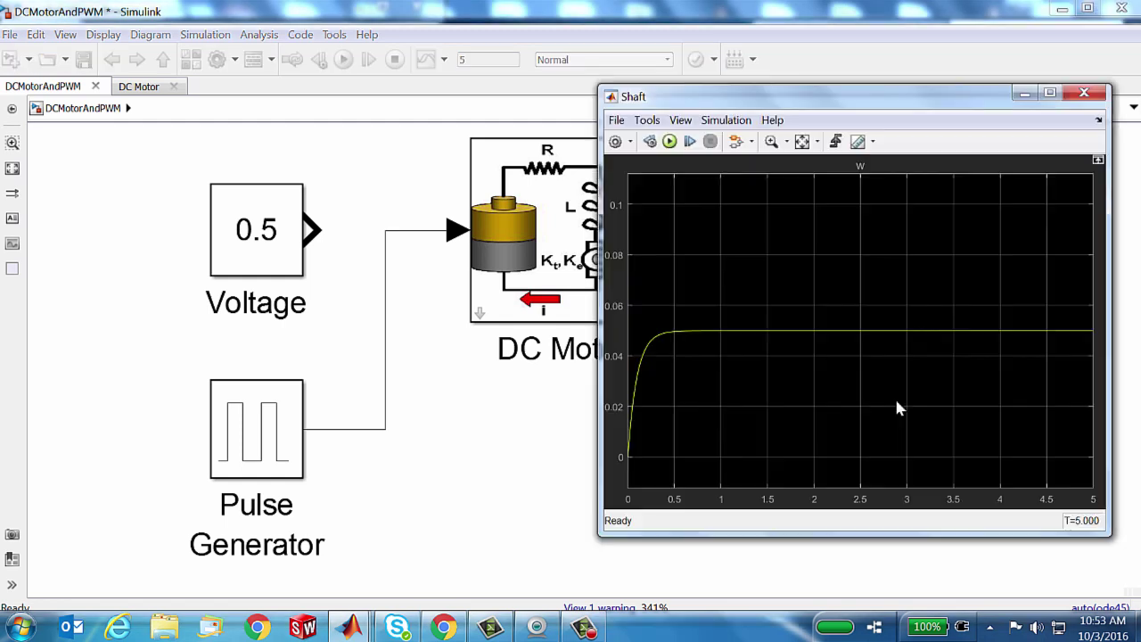
{"action": "left_click", "coordinate": [801, 141]}
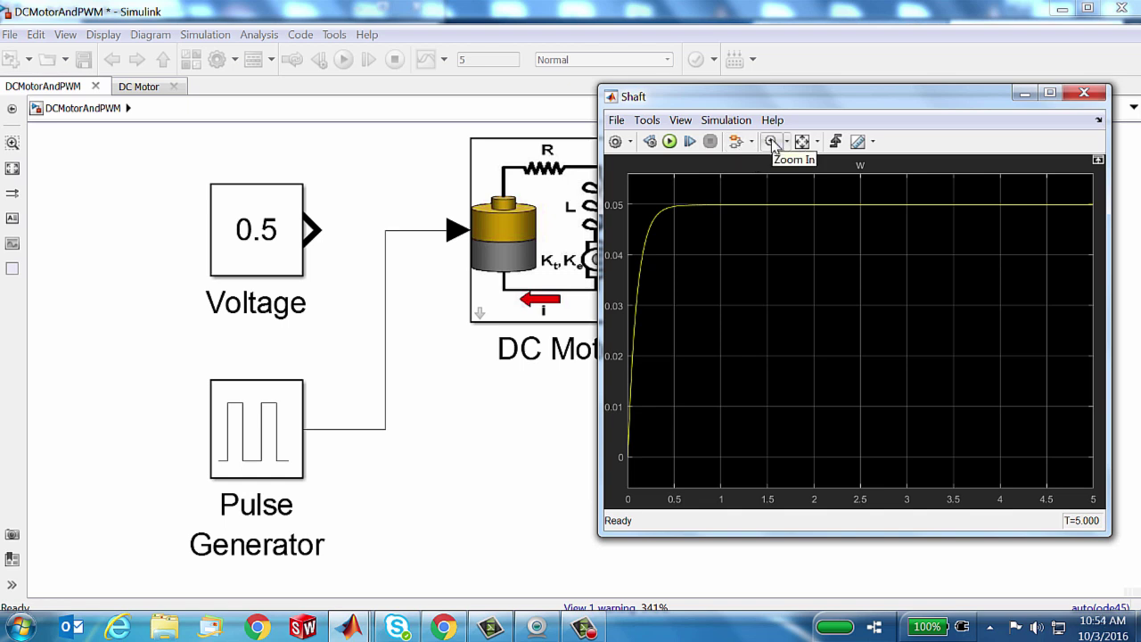
- Zoom into the settled speed trace to reveal the tiny ripple near 0.04991, then autoscale back
{"action": "left_click", "coordinate": [772, 143]}
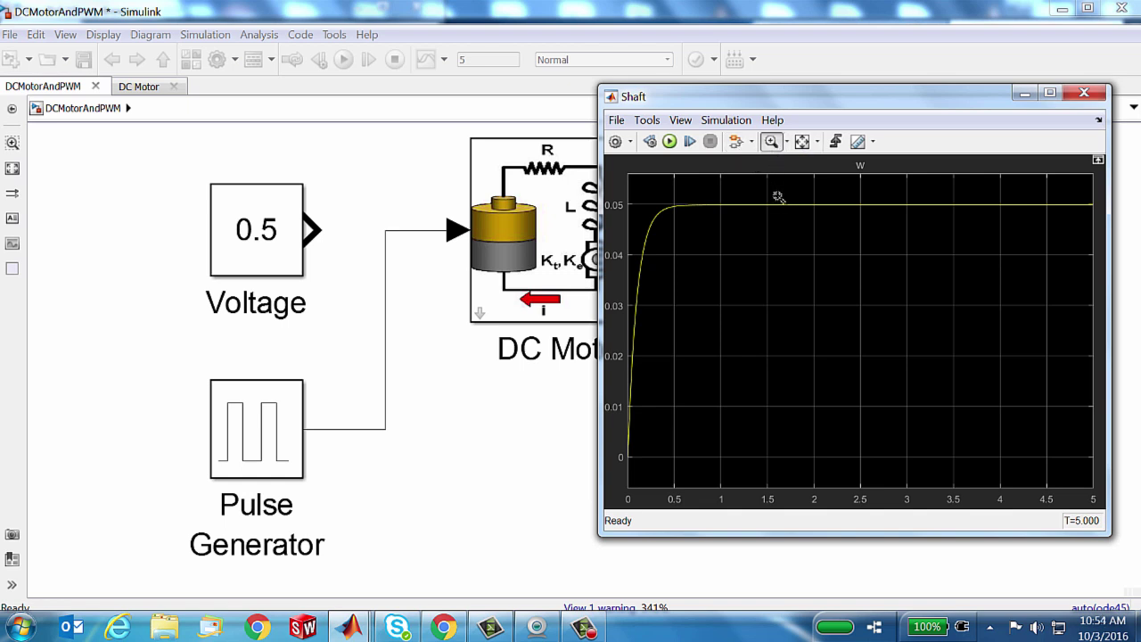
{"action": "left_click_drag", "start_coordinate": [781, 199], "coordinate": [814, 215]}
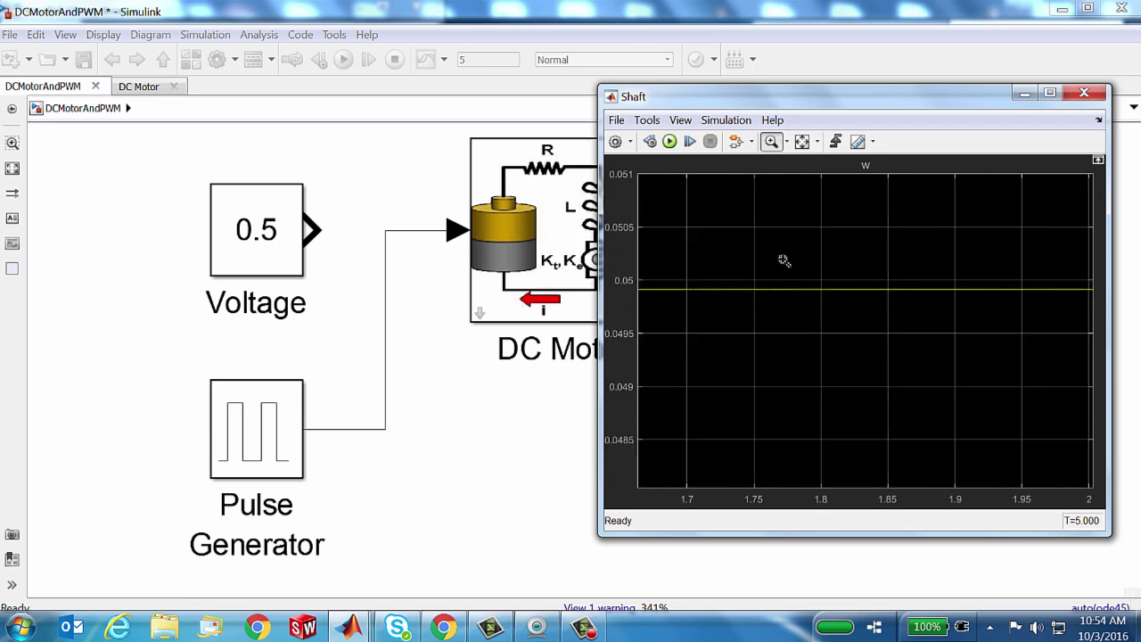
{"action": "left_click_drag", "start_coordinate": [766, 280], "coordinate": [887, 308]}
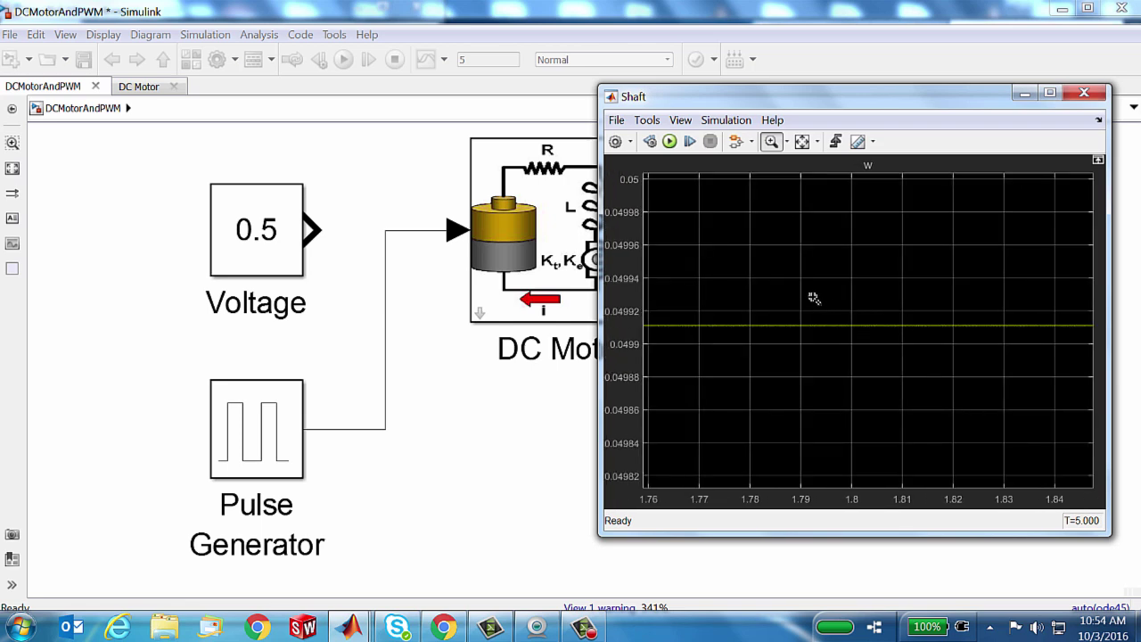
{"action": "left_click_drag", "start_coordinate": [778, 323], "coordinate": [871, 328]}
{"action": "left_click_drag", "start_coordinate": [775, 333], "coordinate": [848, 348]}
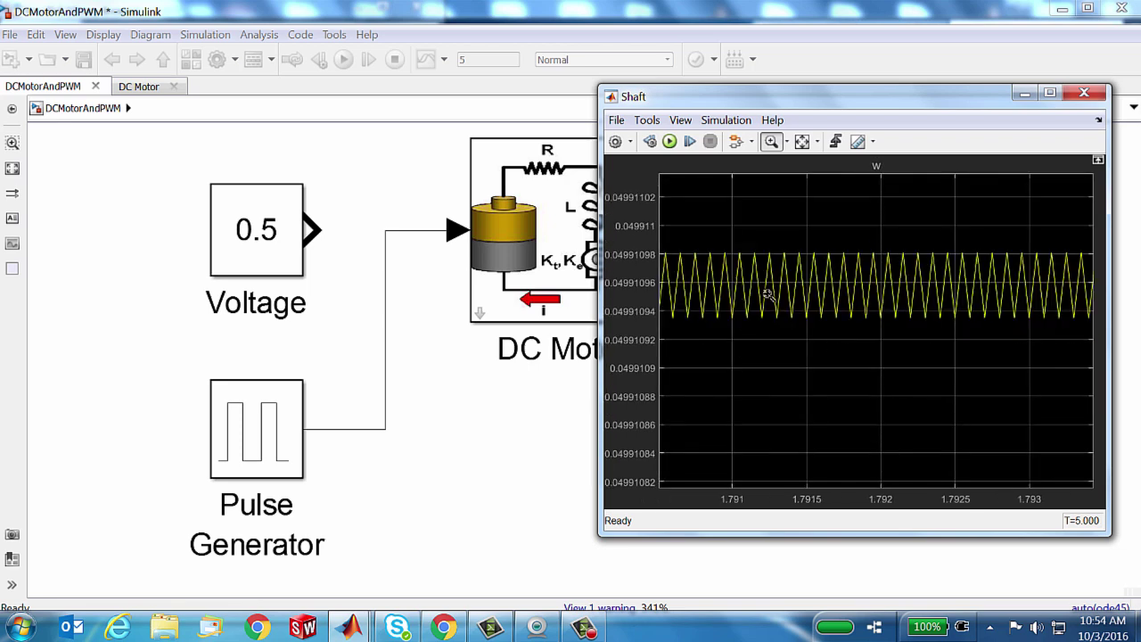
{"action": "left_click", "coordinate": [802, 138]}
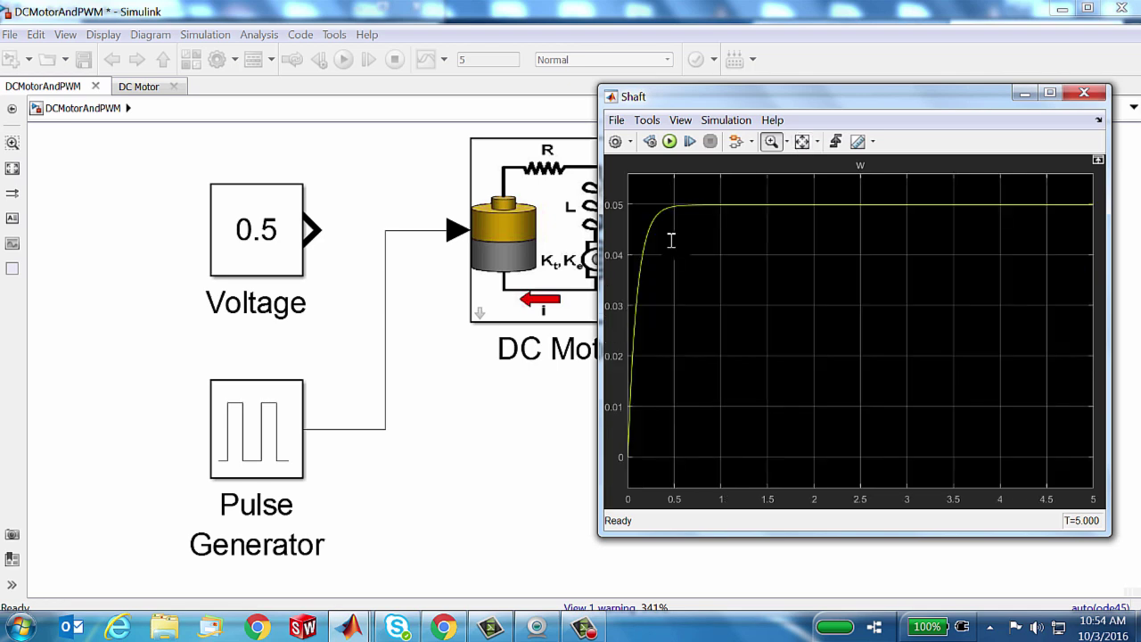
- Plot Run 6's shaft speed w in the Data Inspector alongside the earlier run
{"action": "left_click", "coordinate": [491, 453]}
{"action": "left_click", "coordinate": [425, 60]}
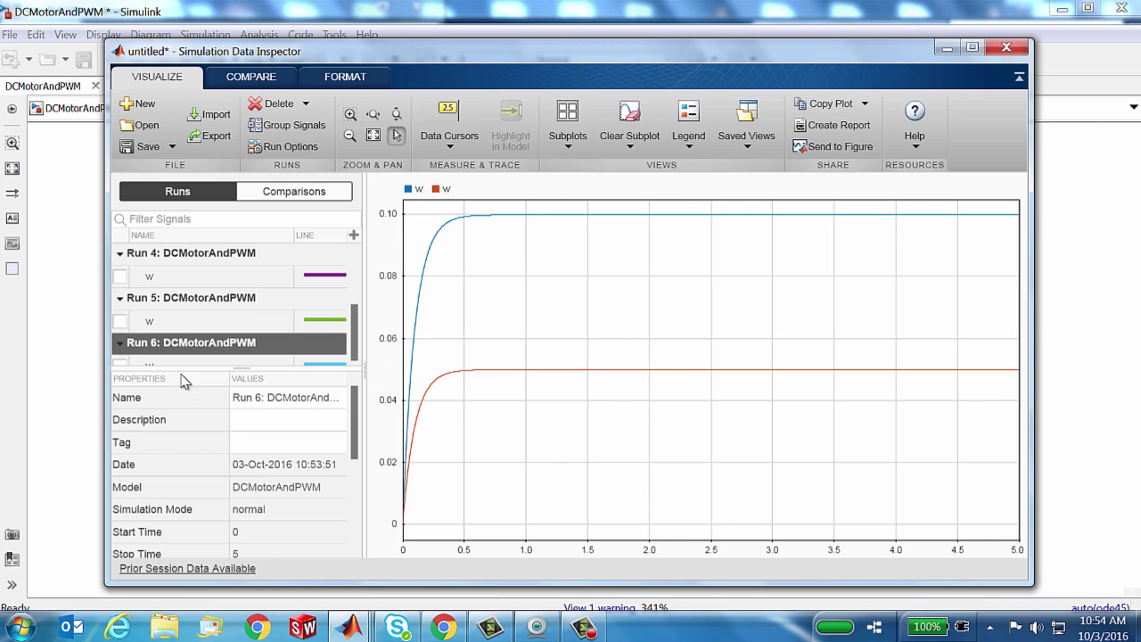
{"action": "scroll", "coordinate": [210, 356], "scroll_direction": "down", "scroll_amount": 1}
{"action": "left_click", "coordinate": [119, 353]}
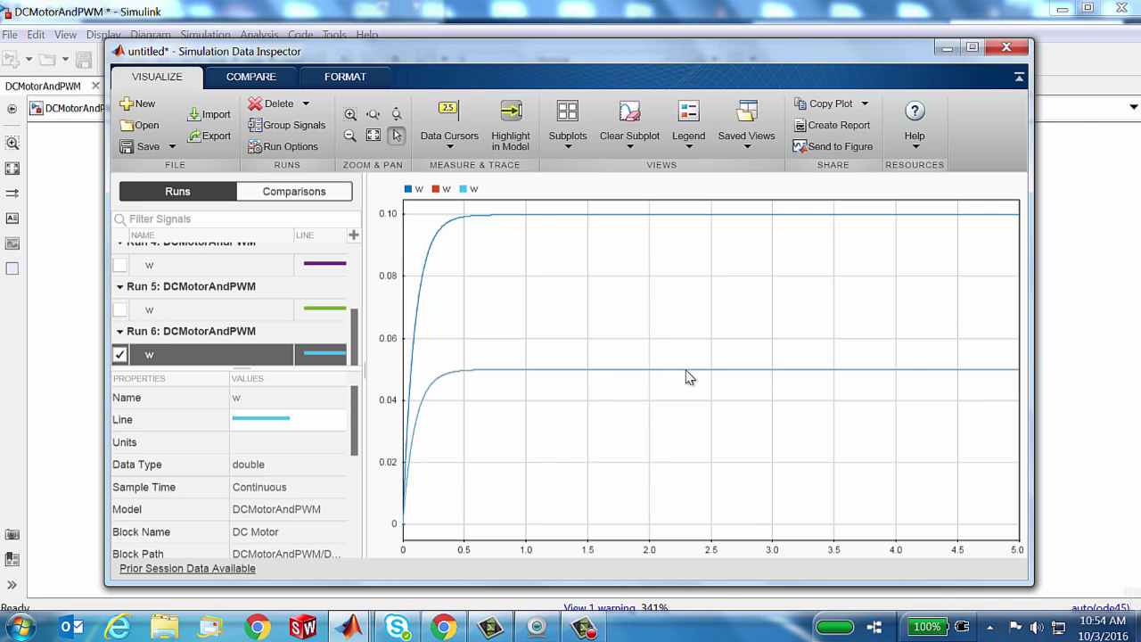
- Zoom repeatedly into the steady speed level to expose the PWM sawtooth ripple near 0.049910
{"action": "left_click", "coordinate": [351, 116]}
{"action": "left_click_drag", "start_coordinate": [804, 366], "coordinate": [851, 384]}
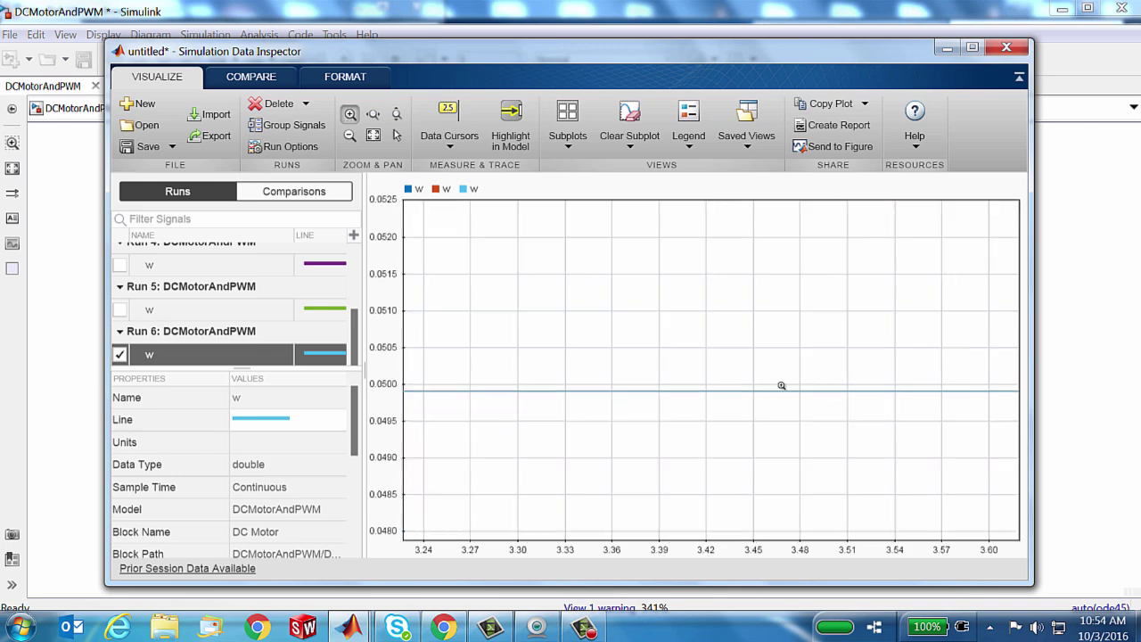
{"action": "left_click_drag", "start_coordinate": [777, 388], "coordinate": [826, 406]}
{"action": "left_click_drag", "start_coordinate": [727, 380], "coordinate": [806, 401]}
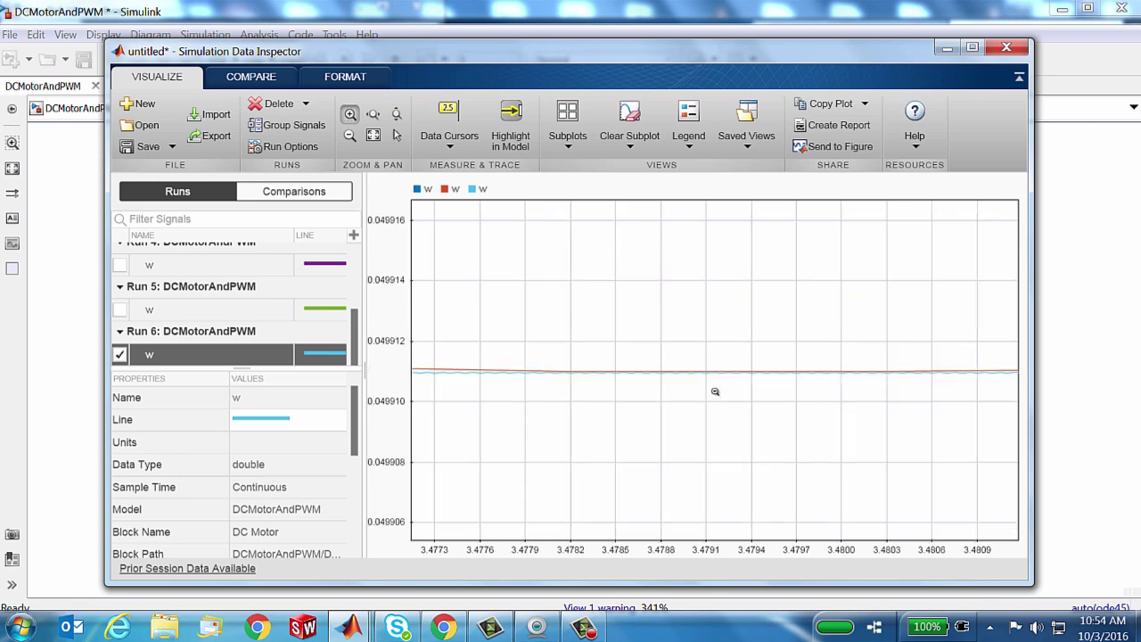
{"action": "left_click_drag", "start_coordinate": [664, 366], "coordinate": [760, 390]}
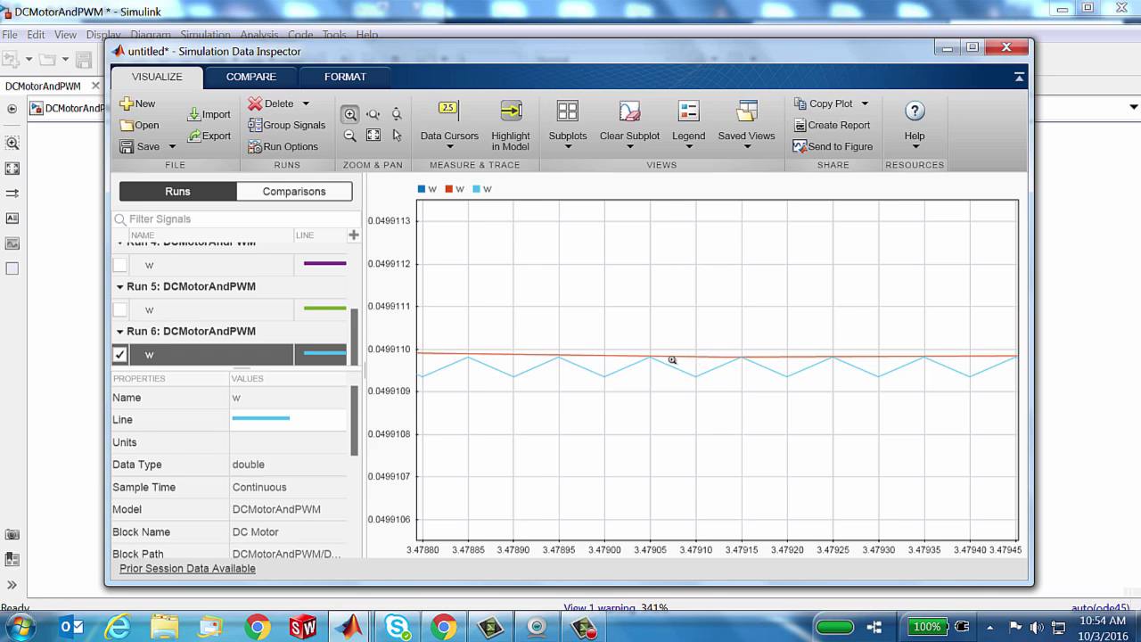
- Back in the motor model, set the Pulse Generator's pulse width to 75% of its 0.0001 s period
{"action": "left_click", "coordinate": [1095, 364]}
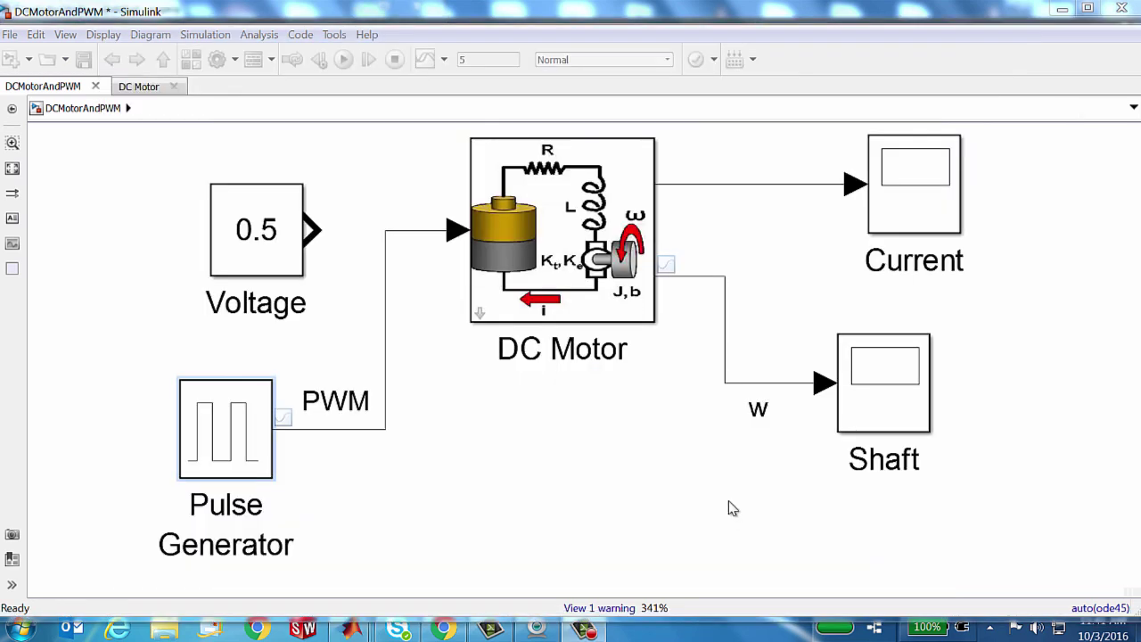
{"action": "left_click", "coordinate": [269, 460]}
{"action": "double_click", "coordinate": [238, 438]}
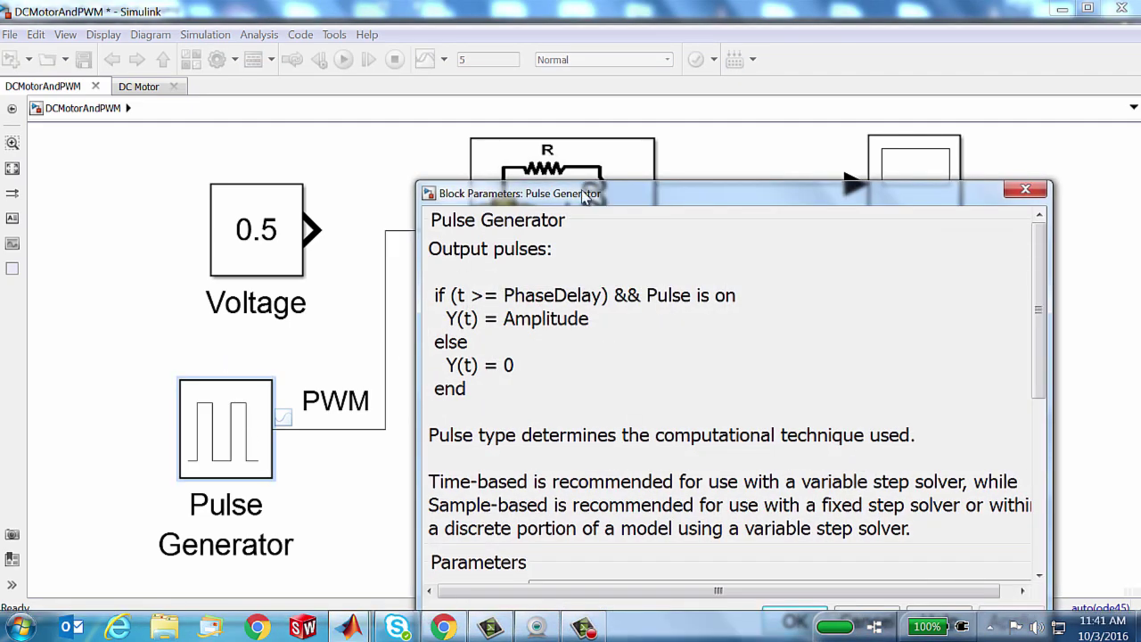
{"action": "left_click_drag", "start_coordinate": [584, 189], "coordinate": [453, 80]}
{"action": "left_click_drag", "start_coordinate": [905, 173], "coordinate": [905, 343]}
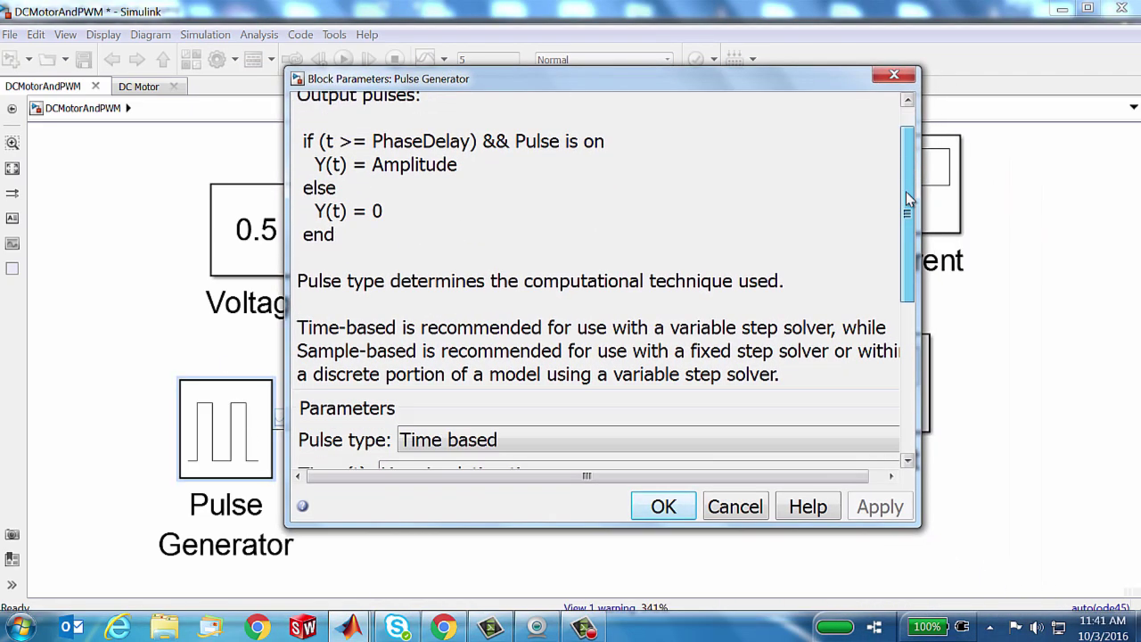
{"action": "double_click", "coordinate": [348, 344]}
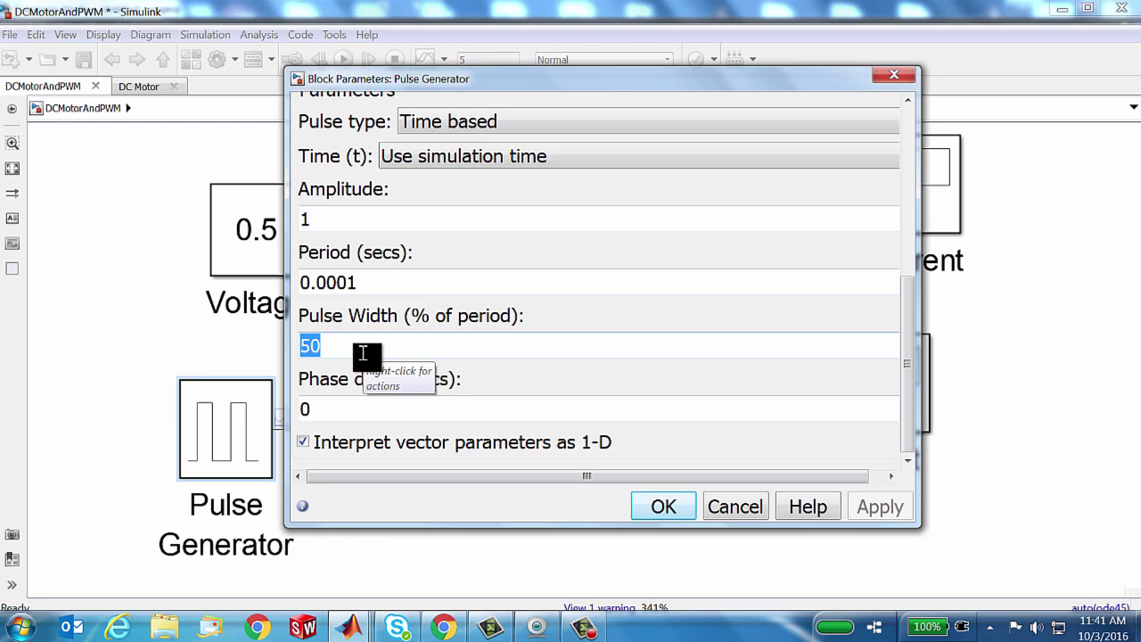
{"action": "type", "text": "7"}
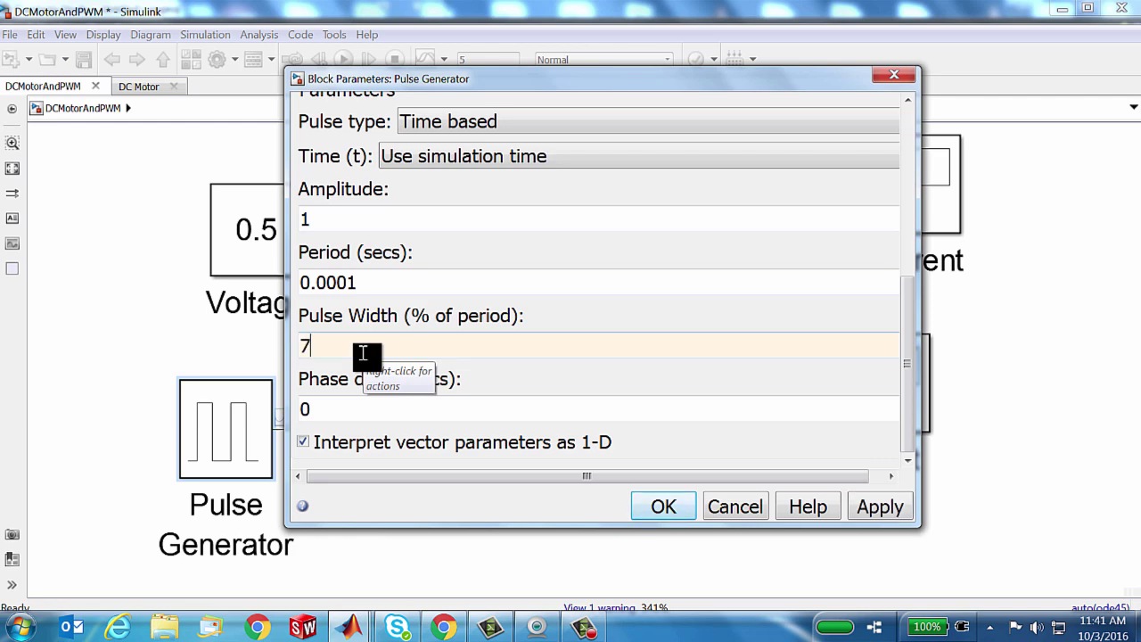
{"action": "type", "text": "5"}
{"action": "left_click", "coordinate": [663, 507]}
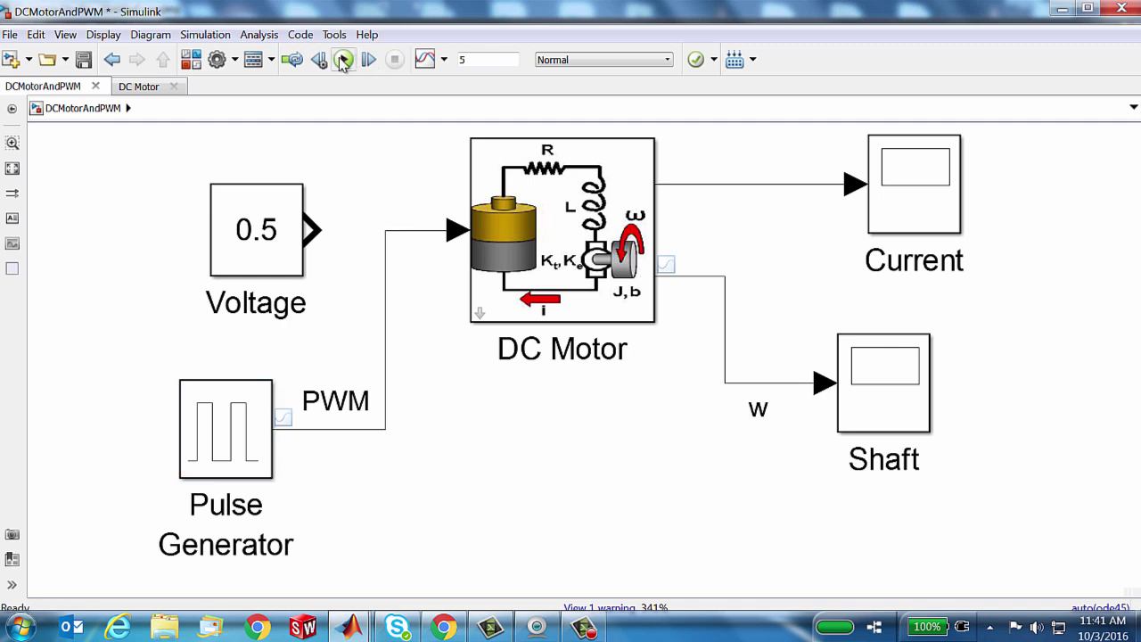
- Rerun the model and plot Run 15's shaft speed w, settling near 0.075, in the Data Inspector
{"action": "left_click", "coordinate": [344, 61]}
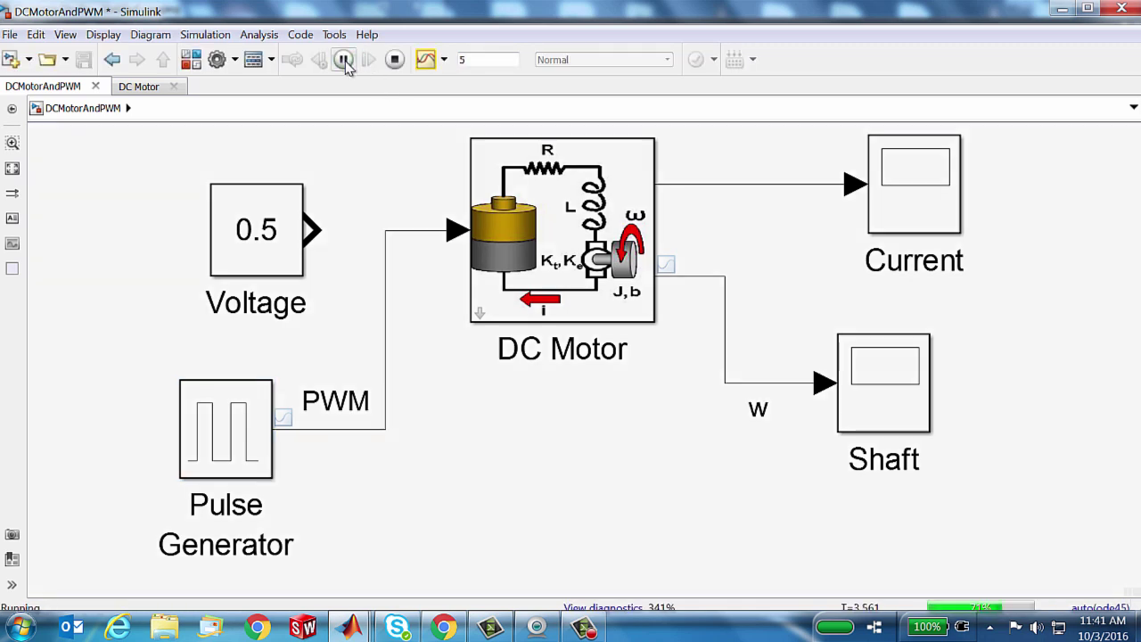
{"action": "left_click", "coordinate": [426, 59]}
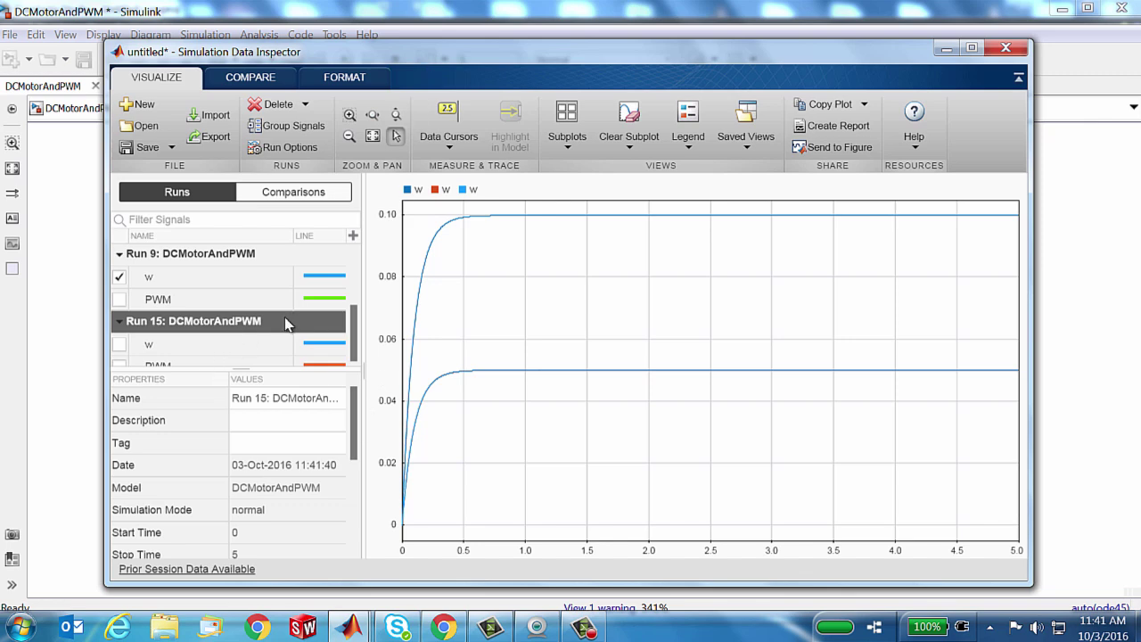
{"action": "left_click", "coordinate": [122, 344]}
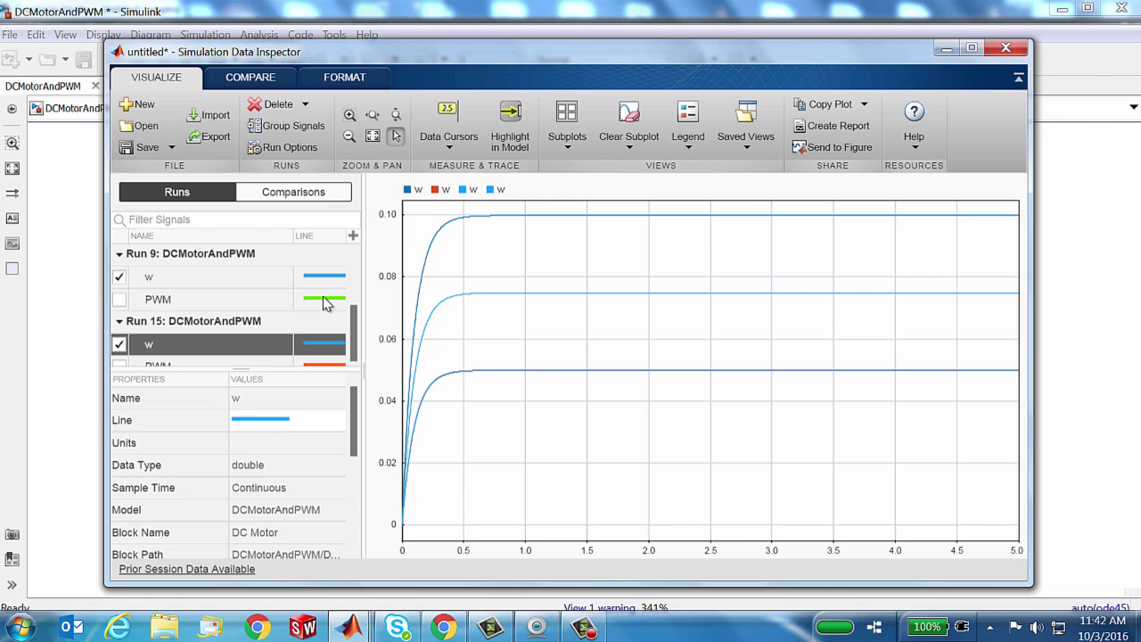
{"action": "scroll", "coordinate": [272, 310], "scroll_direction": "down", "scroll_amount": 1}
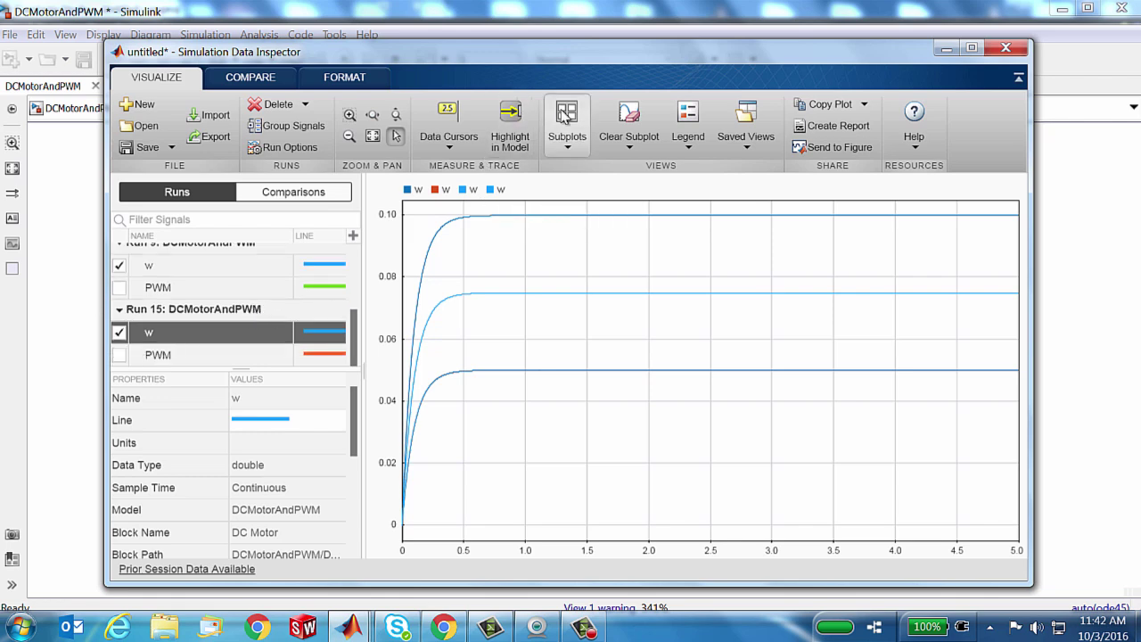
- Switch the Data Inspector to a 2x1 stacked subplot layout and select the lower plot
{"action": "left_click", "coordinate": [567, 118]}
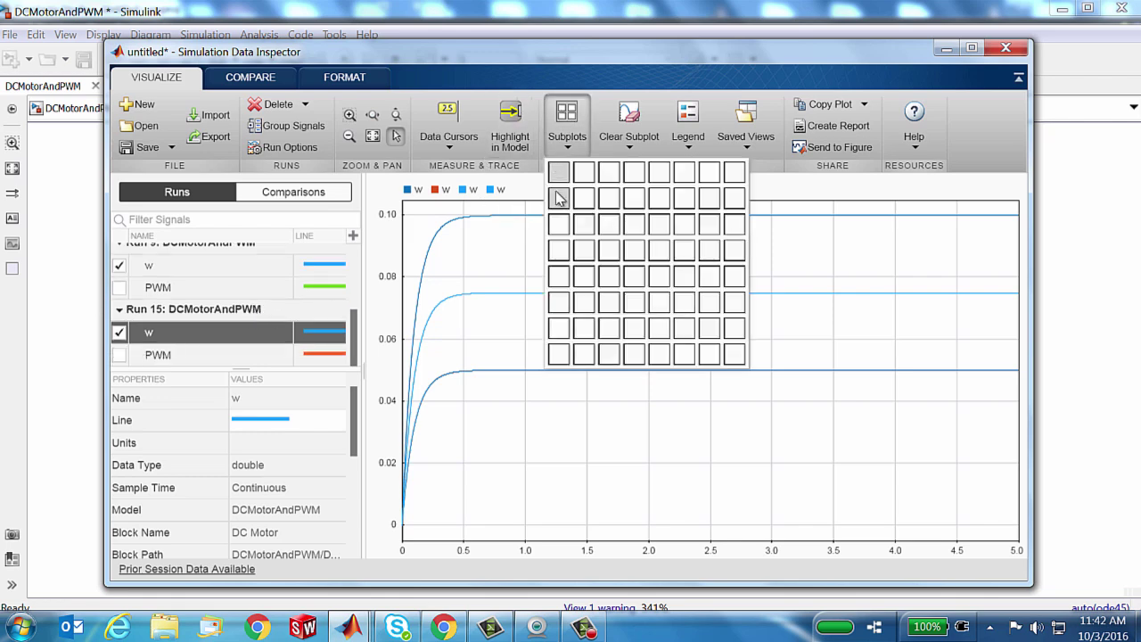
{"action": "left_click", "coordinate": [559, 198]}
{"action": "left_click", "coordinate": [506, 445]}
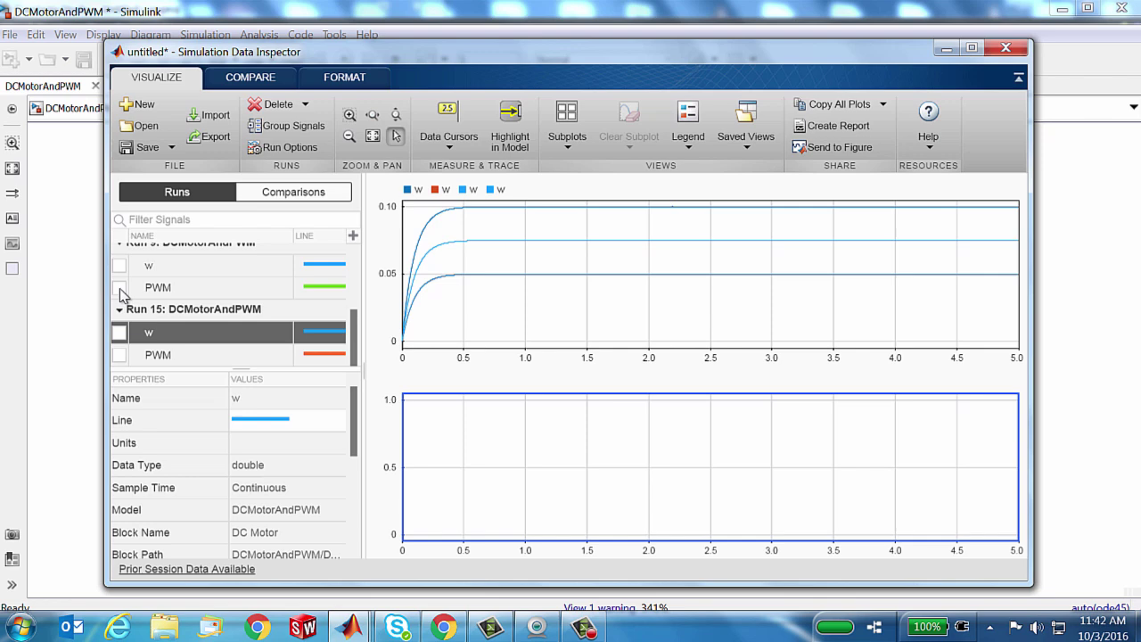
- Plot Run 9's PWM signal in the lower plot and zoom in to individual pulses
{"action": "left_click", "coordinate": [119, 288]}
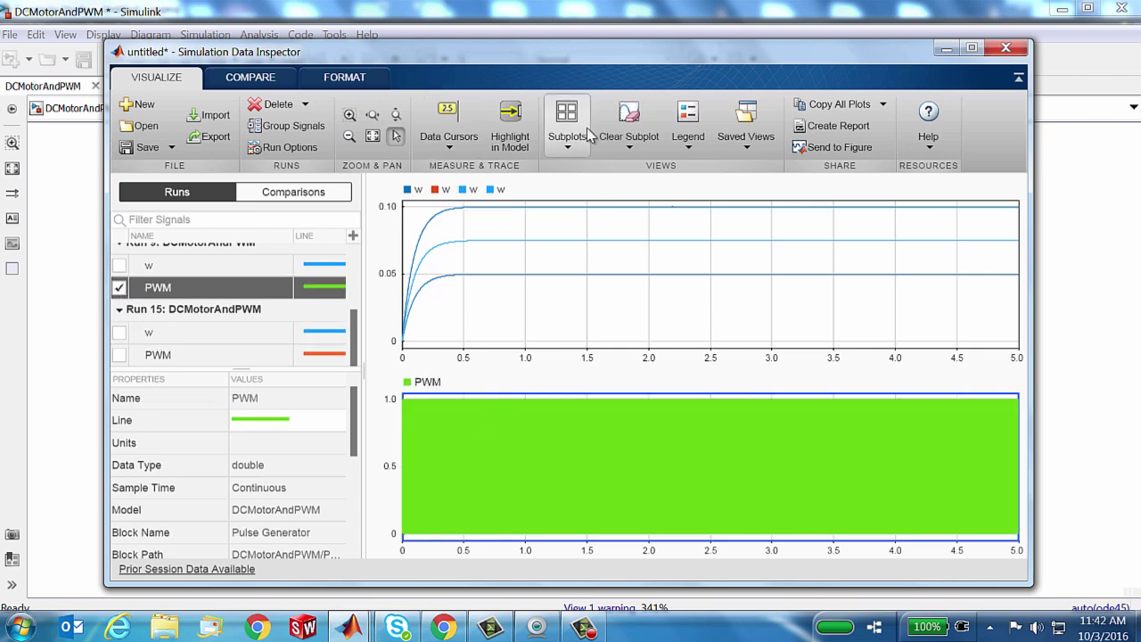
{"action": "left_click", "coordinate": [372, 114]}
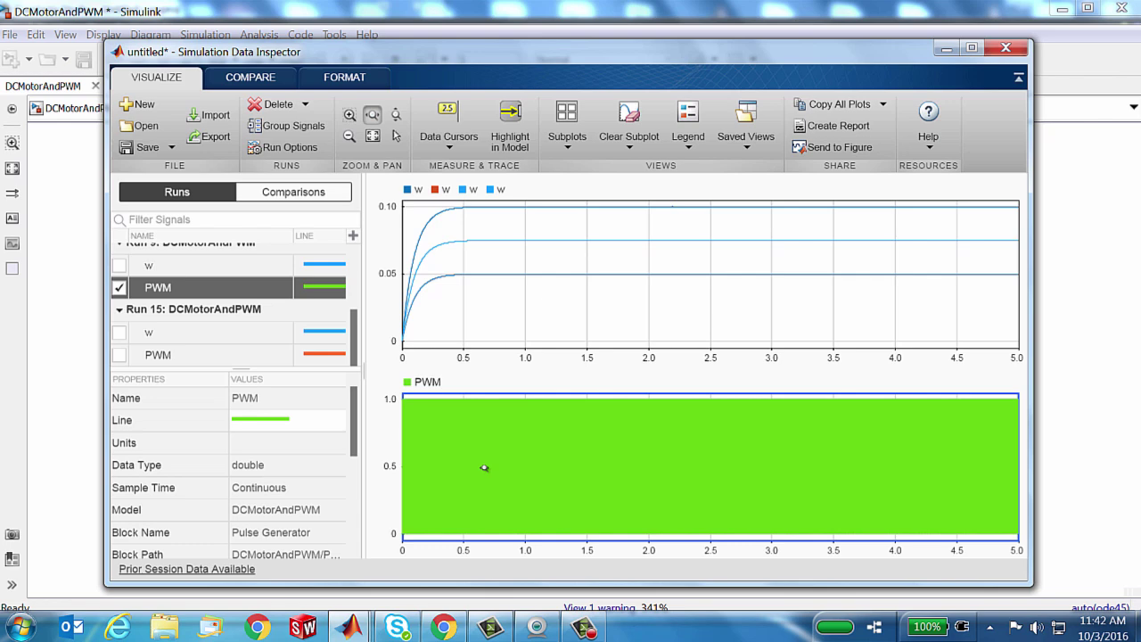
{"action": "left_click_drag", "start_coordinate": [484, 467], "coordinate": [525, 465]}
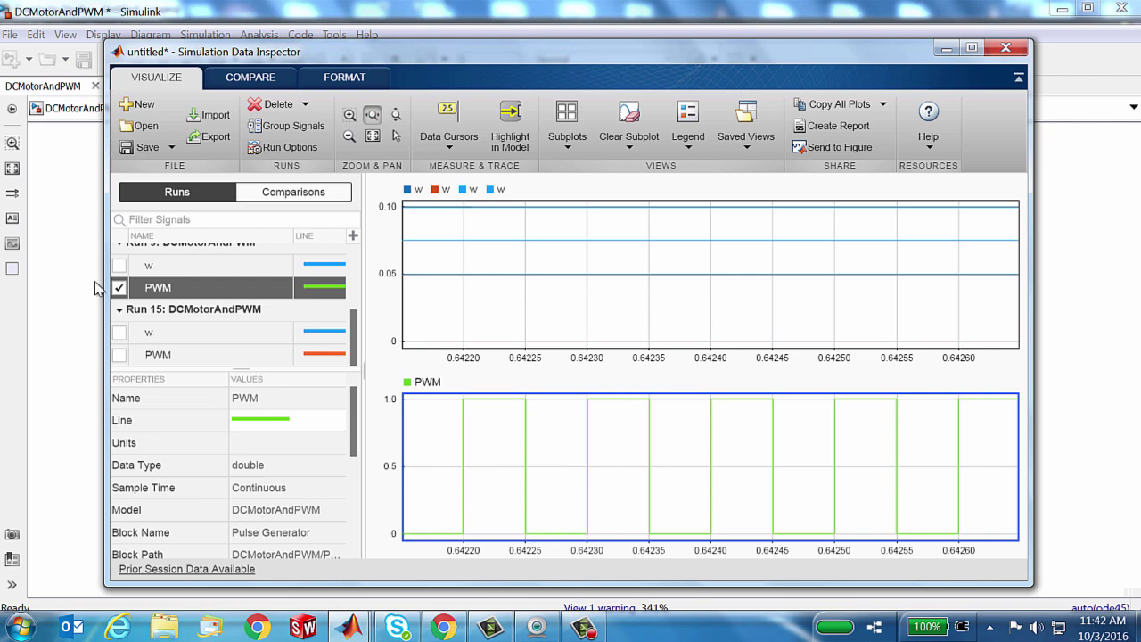
- Add Run 15's PWM signal to the lower plot and hide Run 9's PWM trace
{"action": "left_click", "coordinate": [123, 357]}
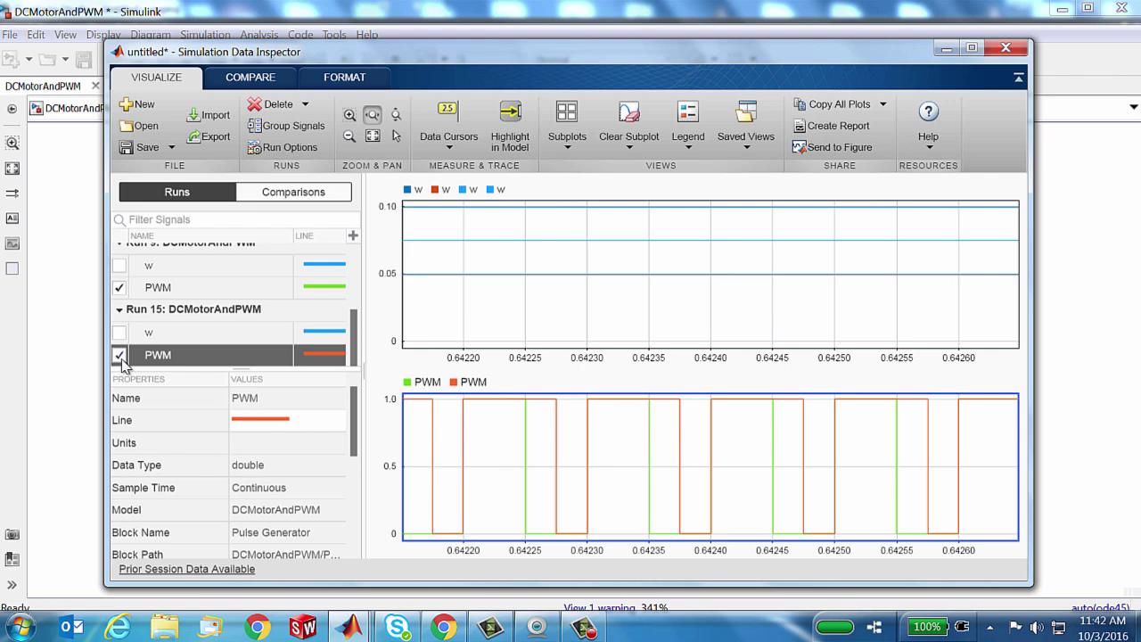
{"action": "left_click", "coordinate": [119, 287]}
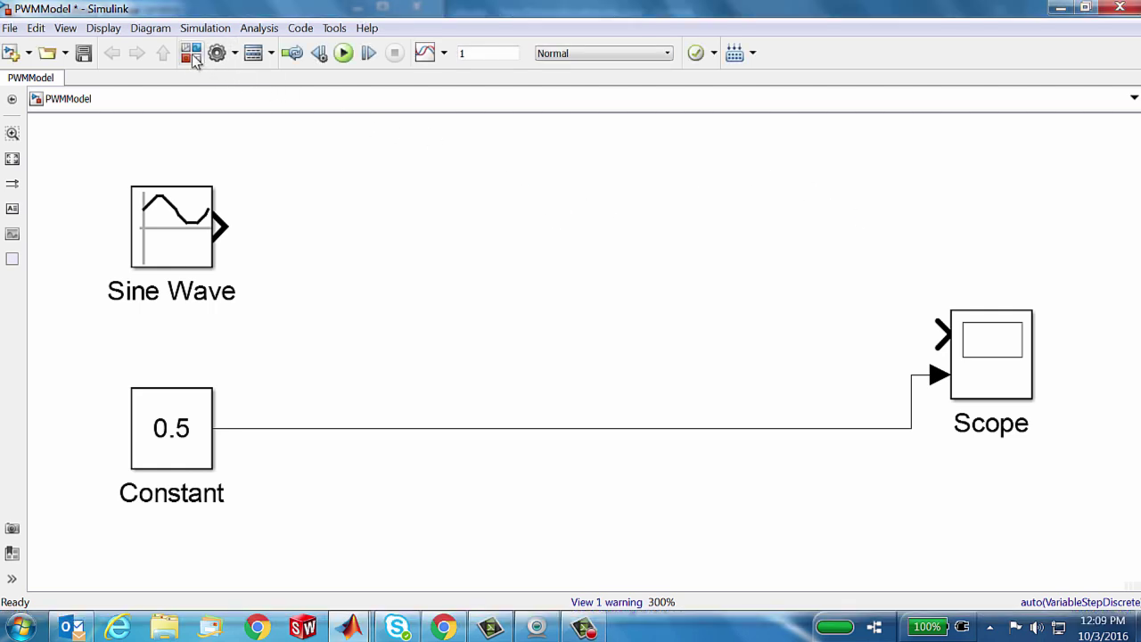
- Add a Simscape Power Systems PWM Generator (DC-DC) and branch the 0.5 Constant into its D input
{"action": "left_click", "coordinate": [192, 55]}
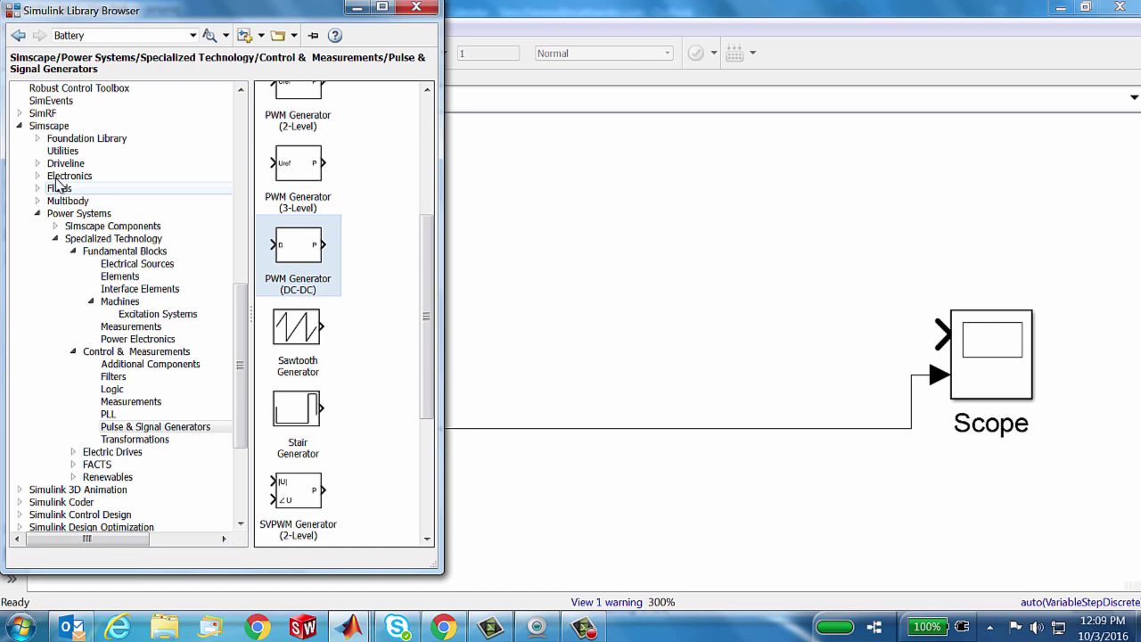
{"action": "left_click", "coordinate": [49, 126]}
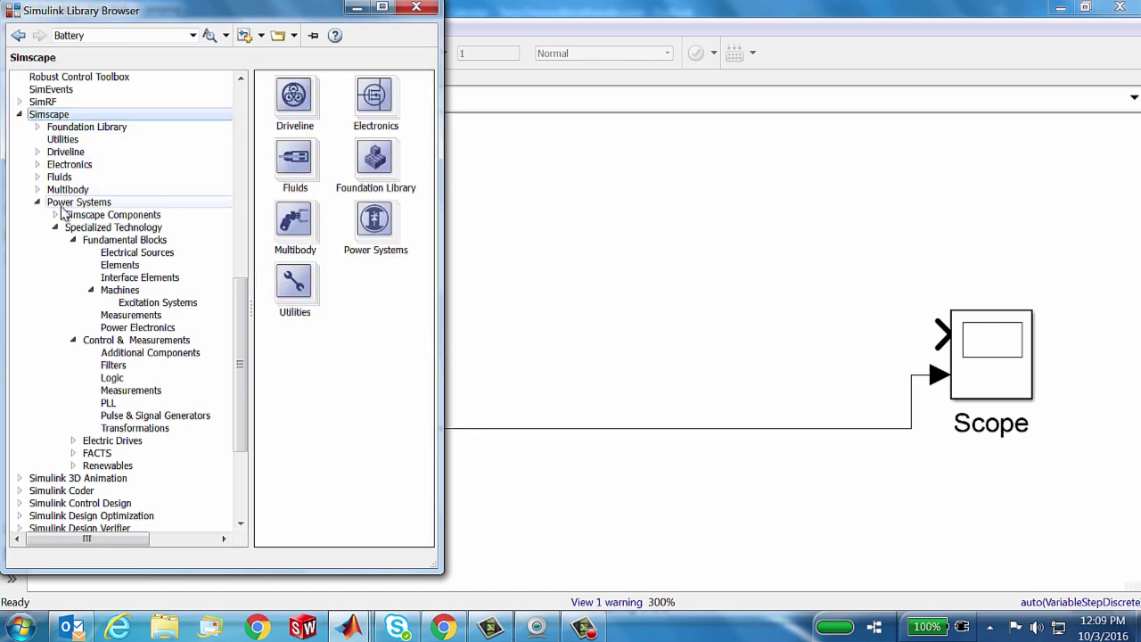
{"action": "left_click", "coordinate": [60, 206]}
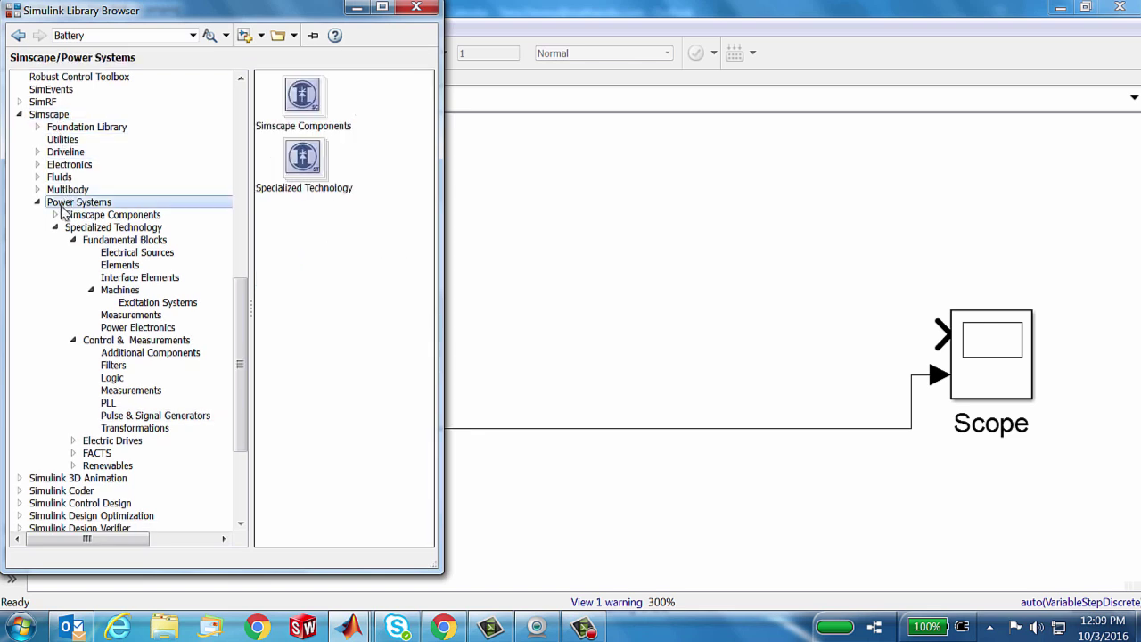
{"action": "left_click", "coordinate": [131, 419]}
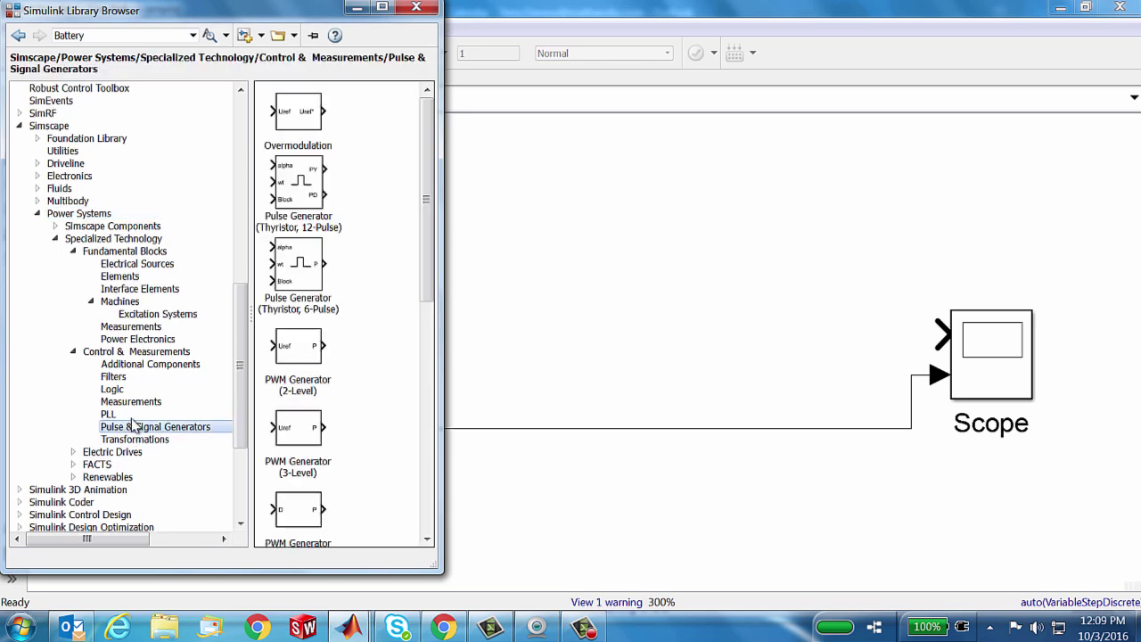
{"action": "left_click_drag", "start_coordinate": [428, 254], "coordinate": [425, 348]}
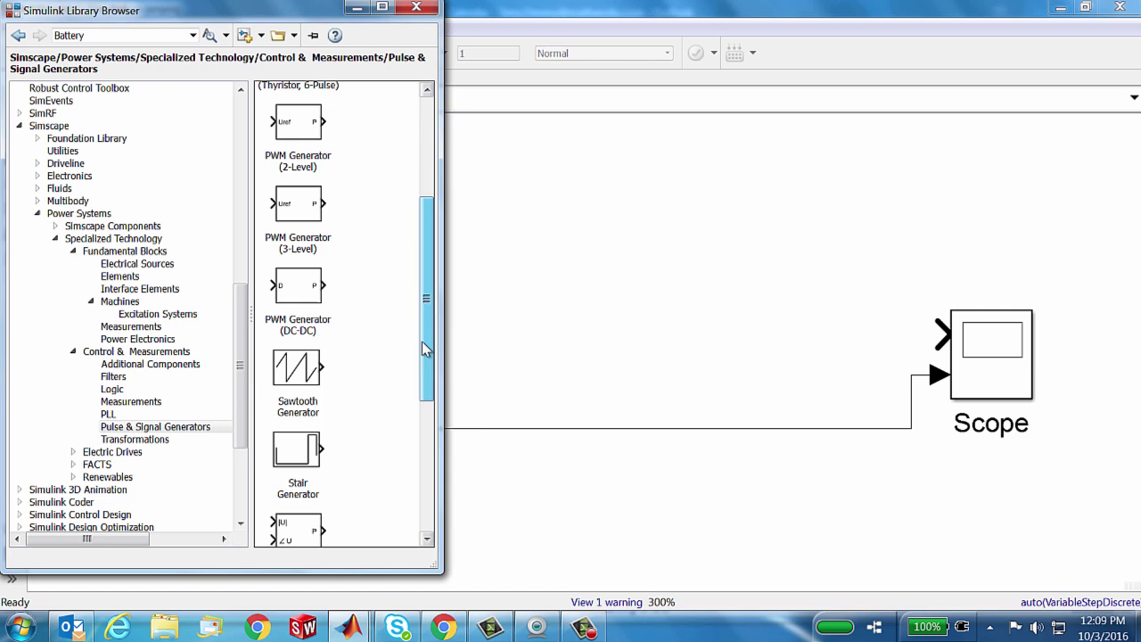
{"action": "left_click_drag", "start_coordinate": [298, 287], "coordinate": [587, 308]}
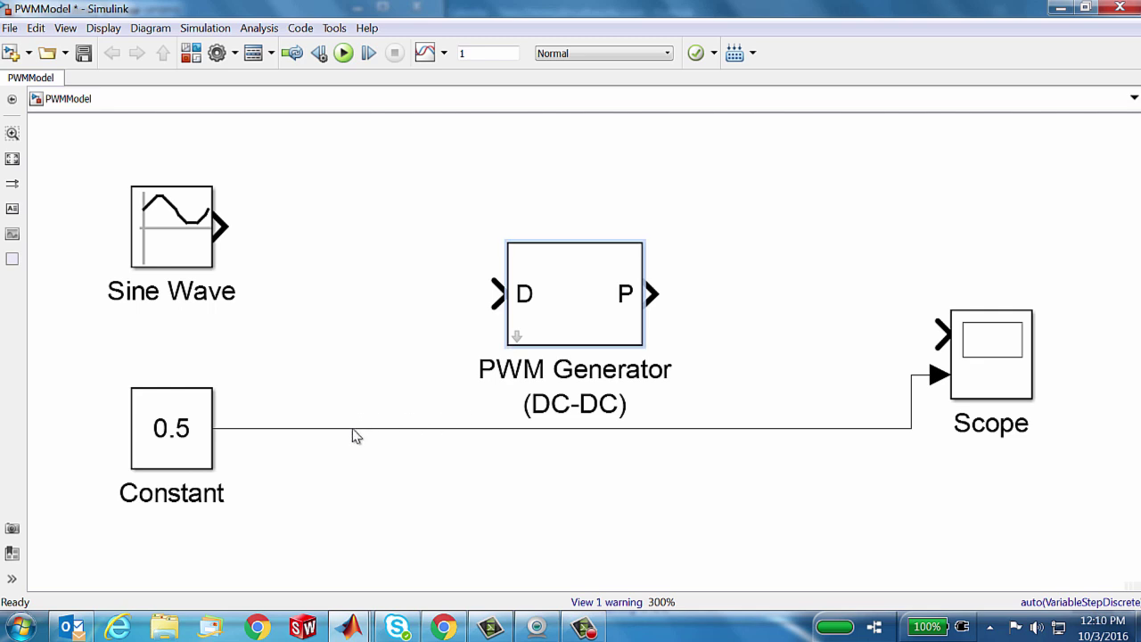
{"action": "left_click_drag", "start_coordinate": [355, 428], "coordinate": [515, 293]}
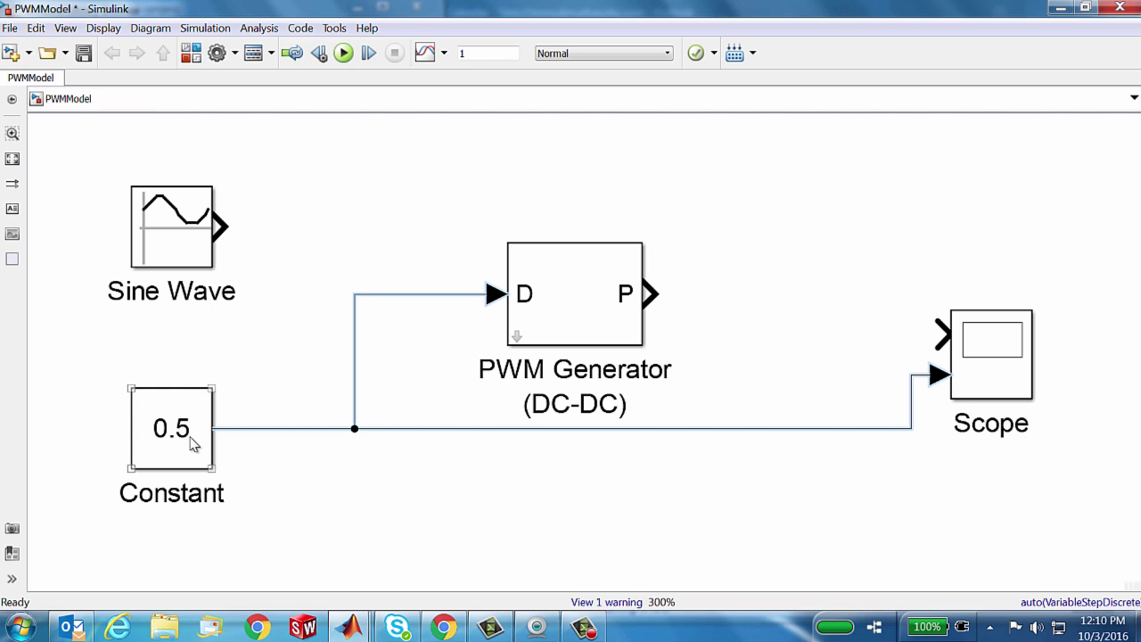
- Wire the PWM Generator's P output to the Scope's top input, beside the Constant line
{"action": "left_click", "coordinate": [658, 293]}
{"action": "left_click_drag", "start_coordinate": [658, 293], "coordinate": [939, 333]}
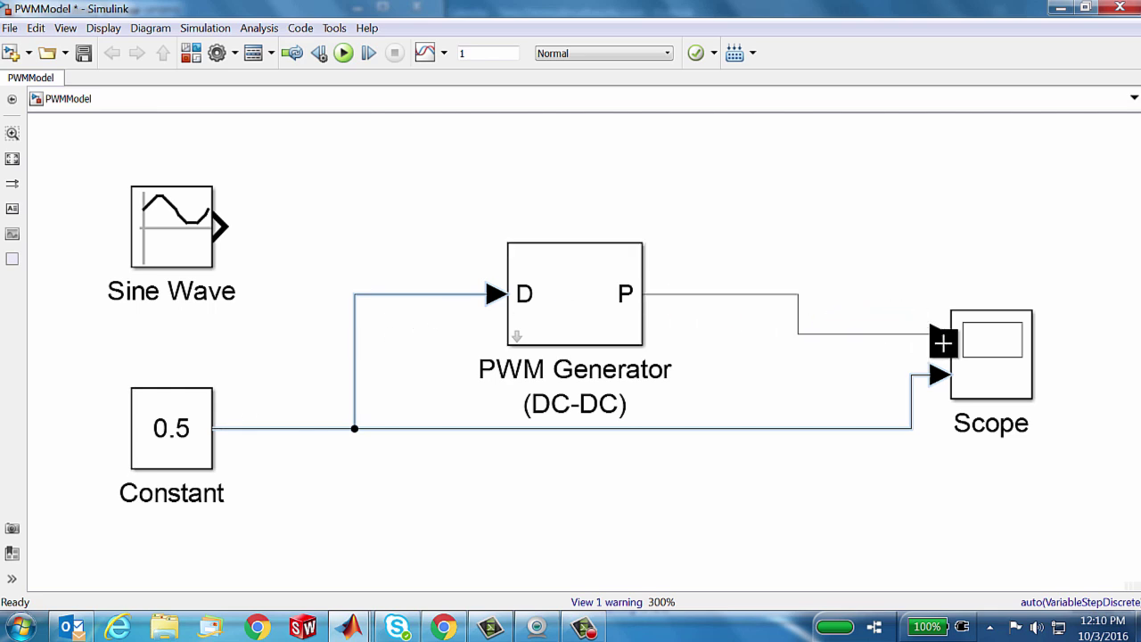
{"action": "left_click", "coordinate": [539, 335]}
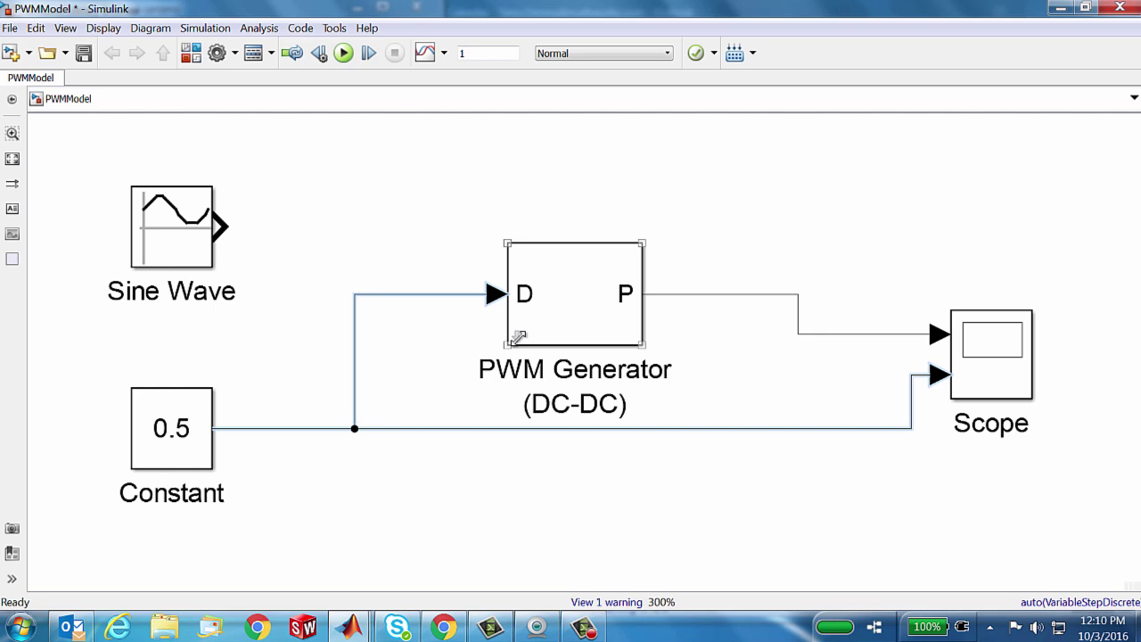
{"action": "key", "text": "ctrl+u"}
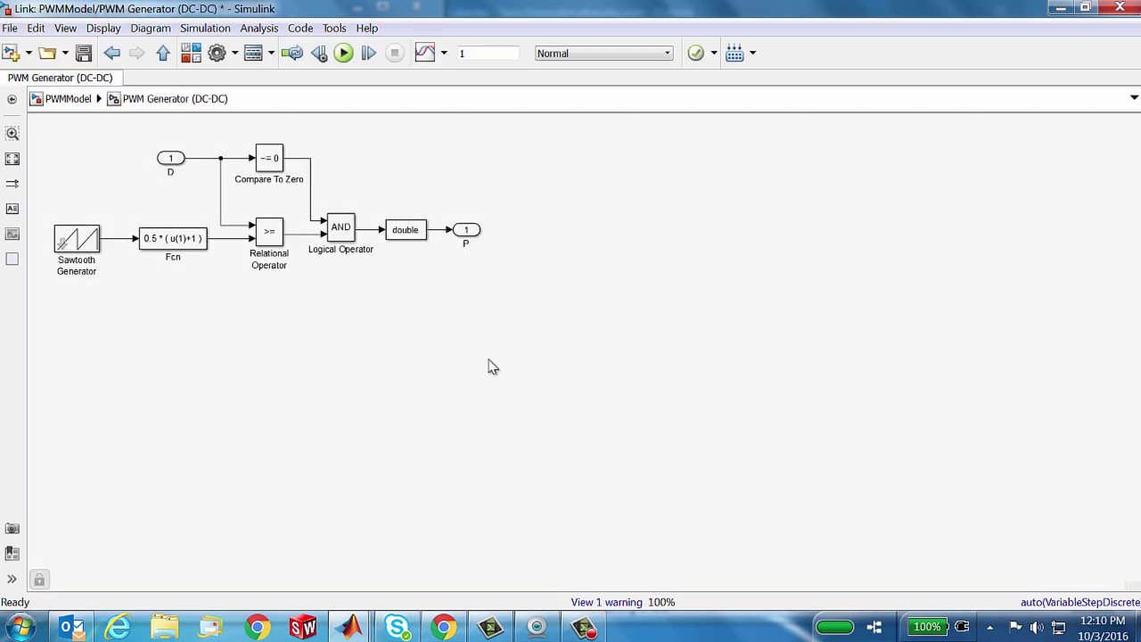
{"action": "key", "text": "space"}
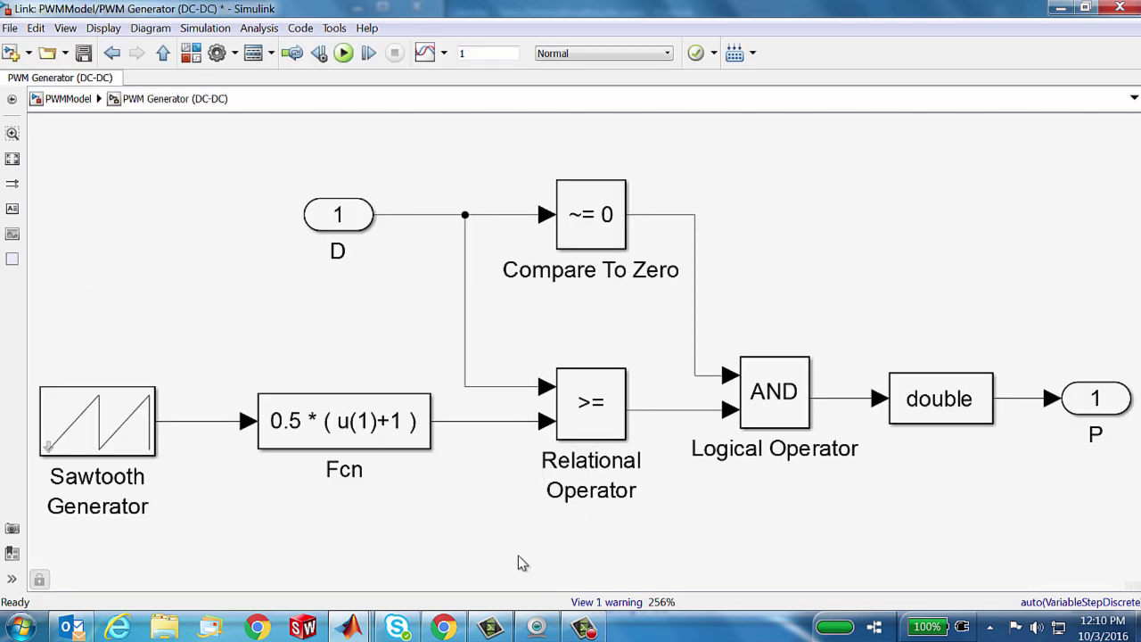
{"action": "left_click", "coordinate": [615, 410]}
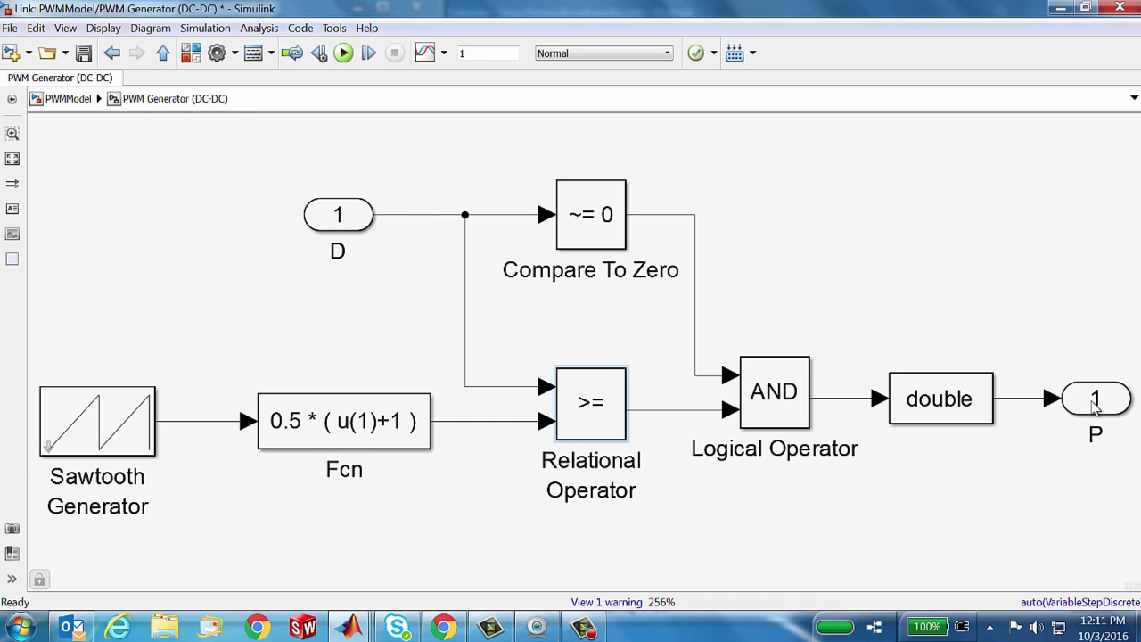
{"action": "key", "text": "Escape"}
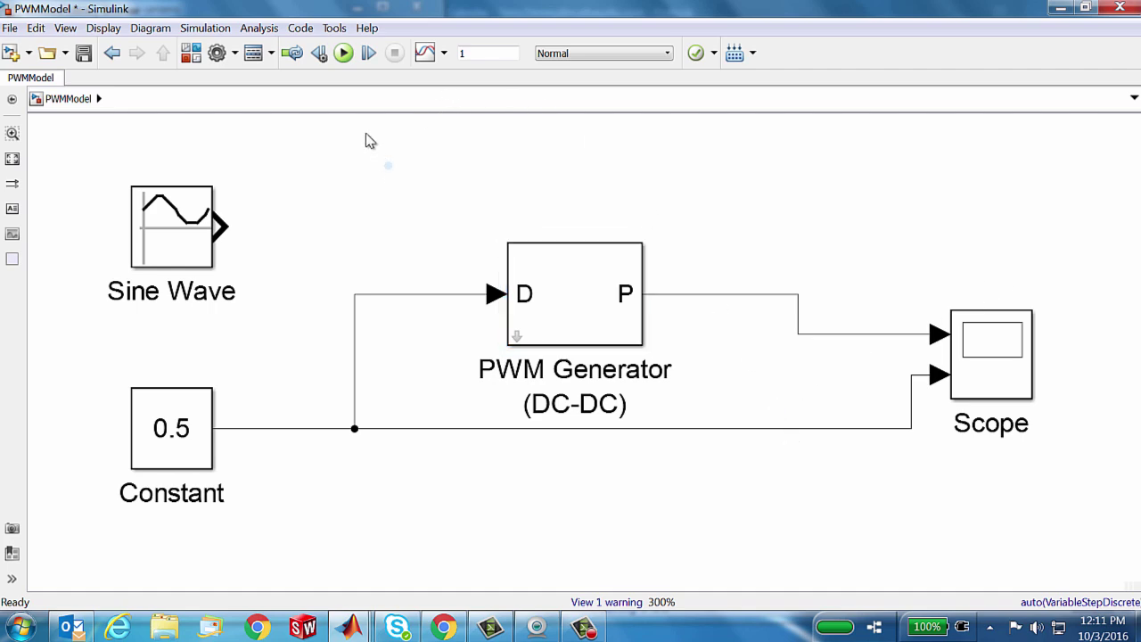
- Run PWMModel and zoom the Scope to see even 0-to-1 square pulses above the 0.5 line
{"action": "left_click", "coordinate": [344, 52]}
{"action": "left_click", "coordinate": [1009, 372]}
{"action": "double_click", "coordinate": [1010, 371]}
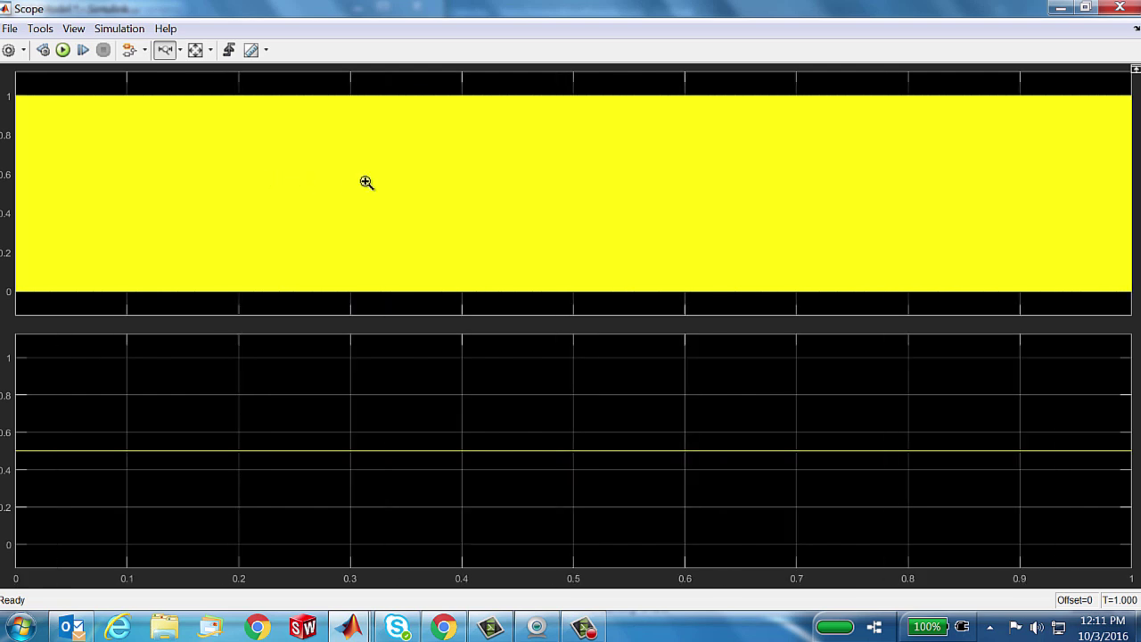
{"action": "mouse_move", "coordinate": [185, 134]}
{"action": "left_mouse_down"}
{"action": "mouse_move", "coordinate": [223, 135]}
{"action": "mouse_move", "coordinate": [254, 153]}
{"action": "left_mouse_up"}
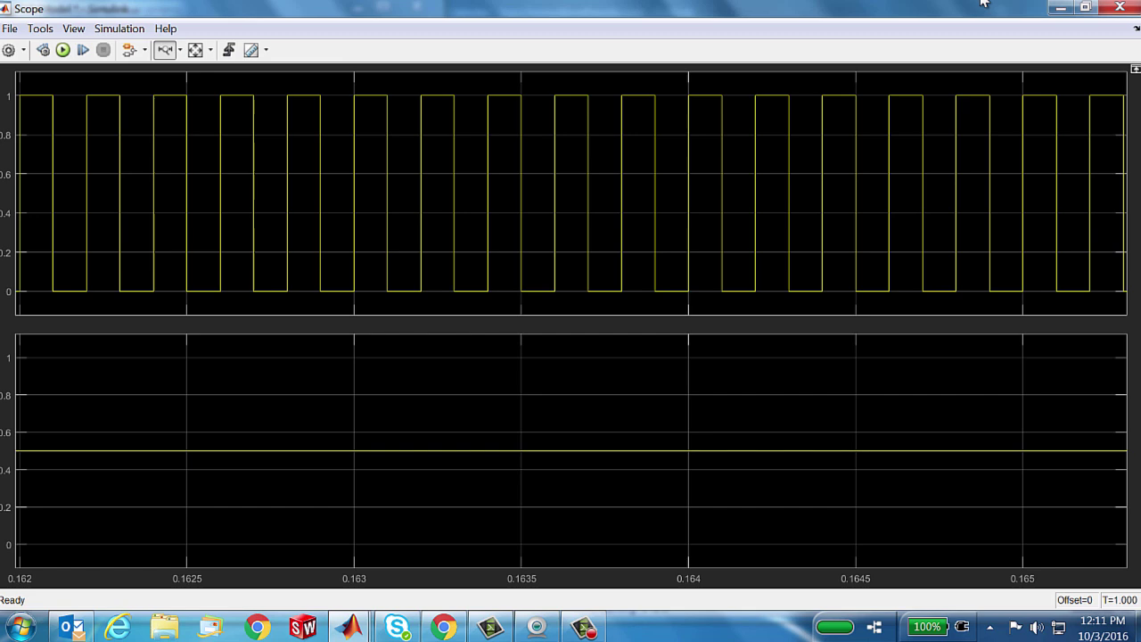
{"action": "left_click", "coordinate": [1058, 9]}
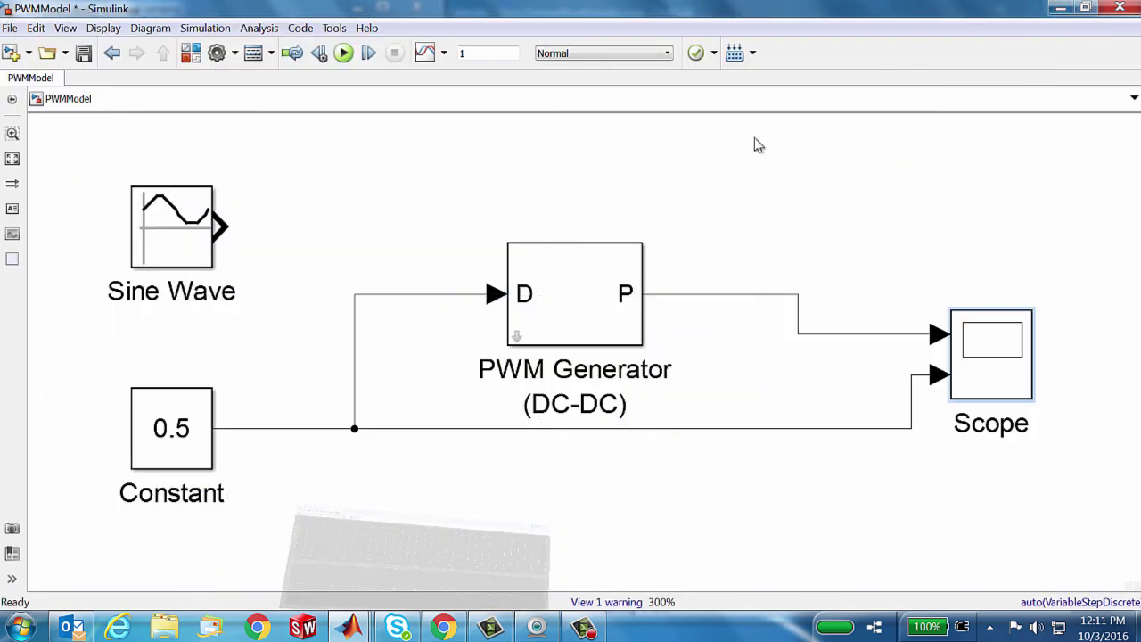
- Move the Constant aside, drop the Sine Wave onto its line feeding D and the Scope, and rerun
{"action": "left_click", "coordinate": [388, 203]}
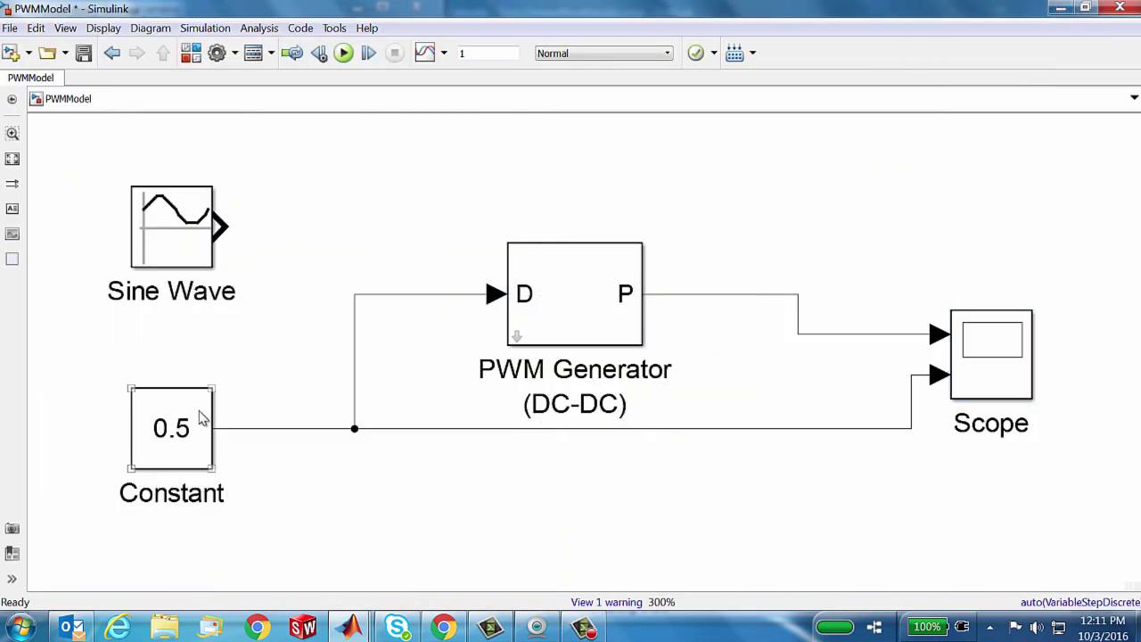
{"action": "left_click", "coordinate": [161, 436]}
{"action": "left_click_drag", "start_coordinate": [161, 439], "coordinate": [156, 542]}
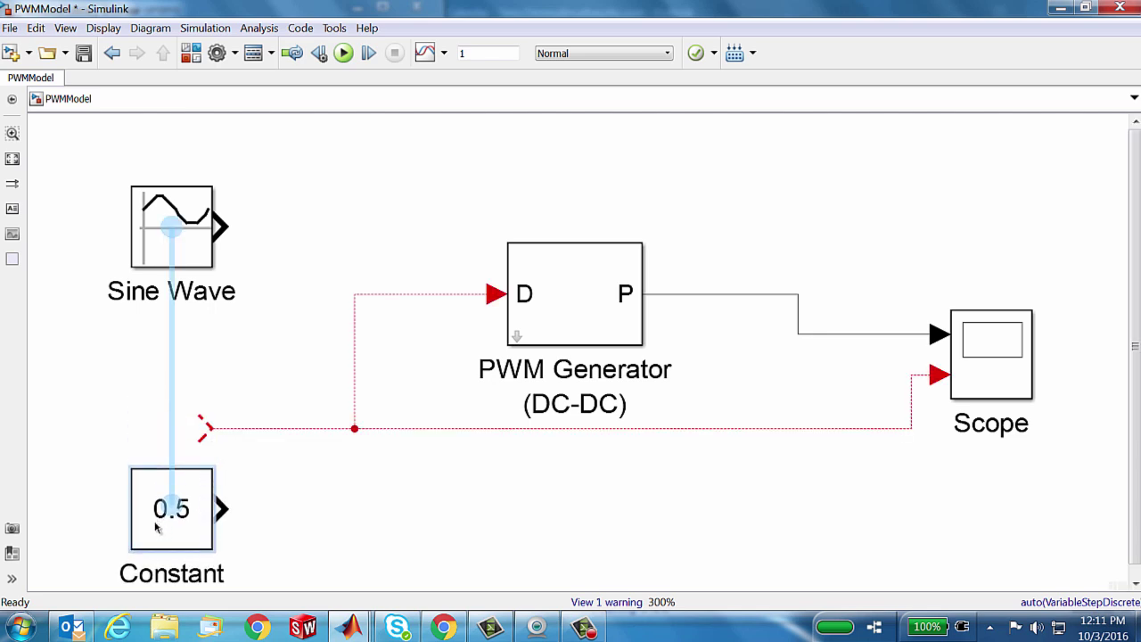
{"action": "mouse_move", "coordinate": [167, 244]}
{"action": "left_mouse_down"}
{"action": "mouse_move", "coordinate": [114, 431]}
{"action": "mouse_move", "coordinate": [143, 436]}
{"action": "mouse_move", "coordinate": [153, 302]}
{"action": "left_mouse_up"}
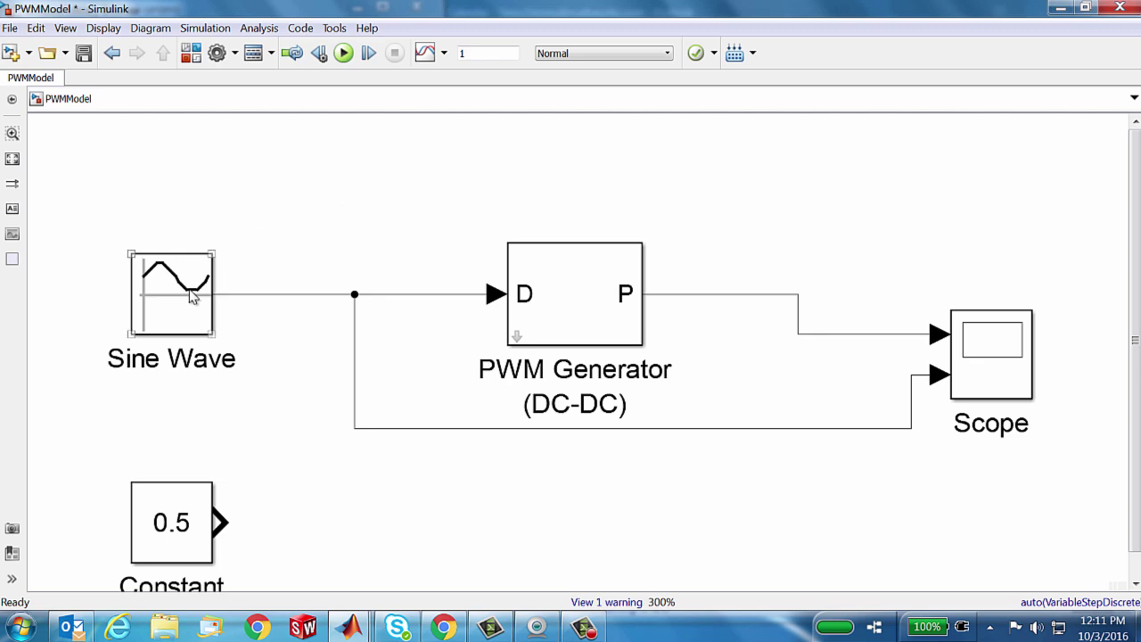
{"action": "left_click", "coordinate": [346, 54]}
{"action": "left_click", "coordinate": [1011, 368]}
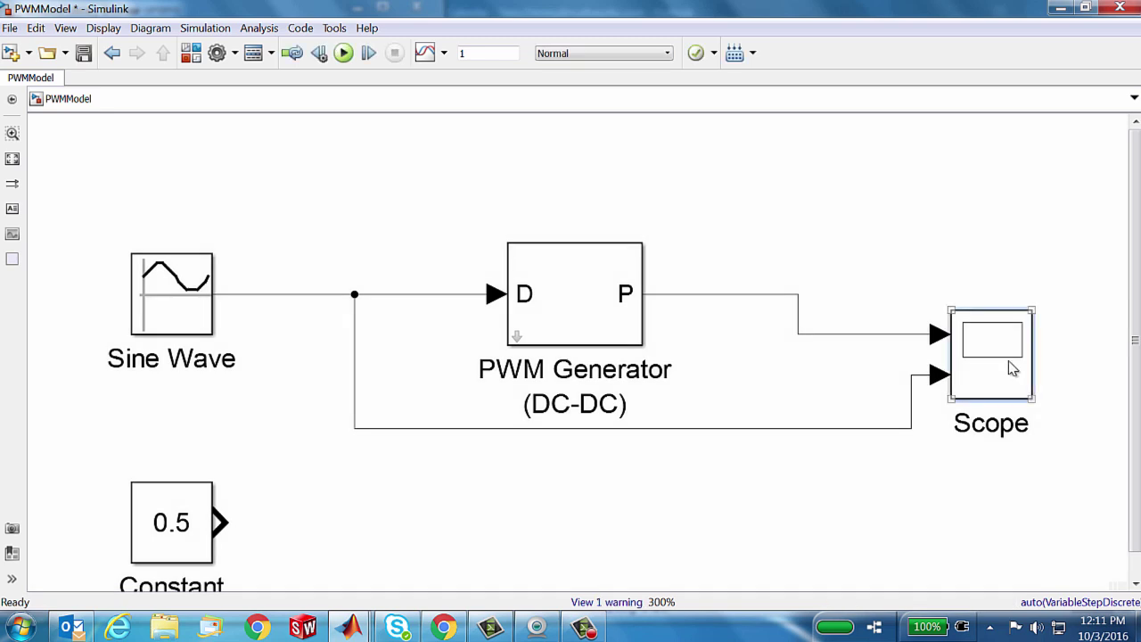
- Open the Scope, zoom near 0.39 s, reset to full range, then zoom near the 0.25 s sine peak
{"action": "double_click", "coordinate": [1011, 368]}
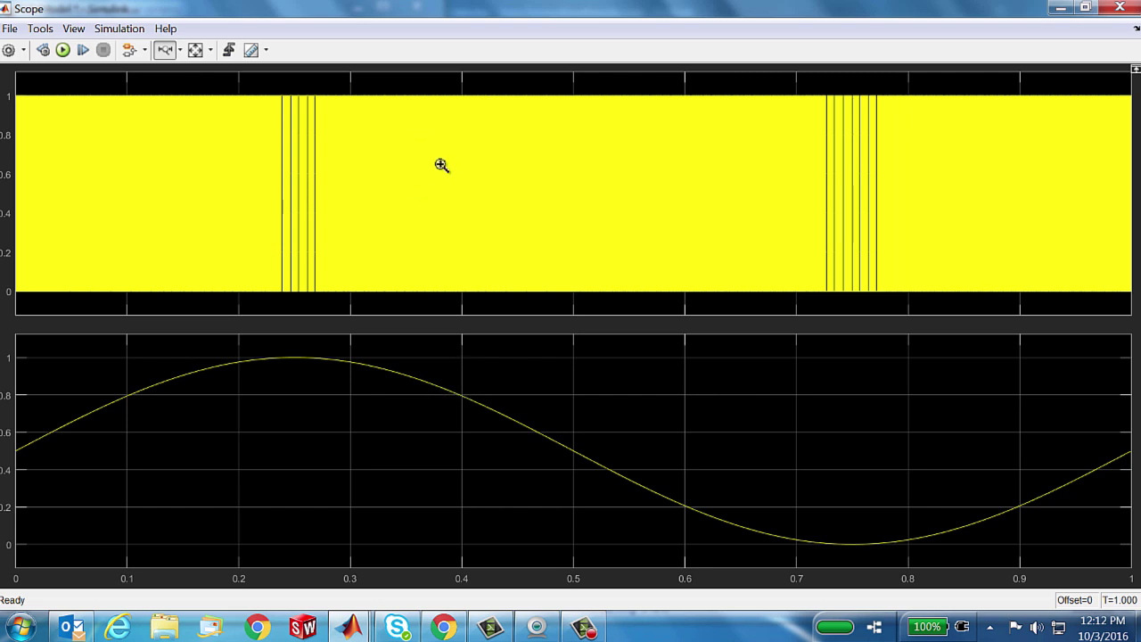
{"action": "left_click_drag", "start_coordinate": [483, 163], "coordinate": [457, 170]}
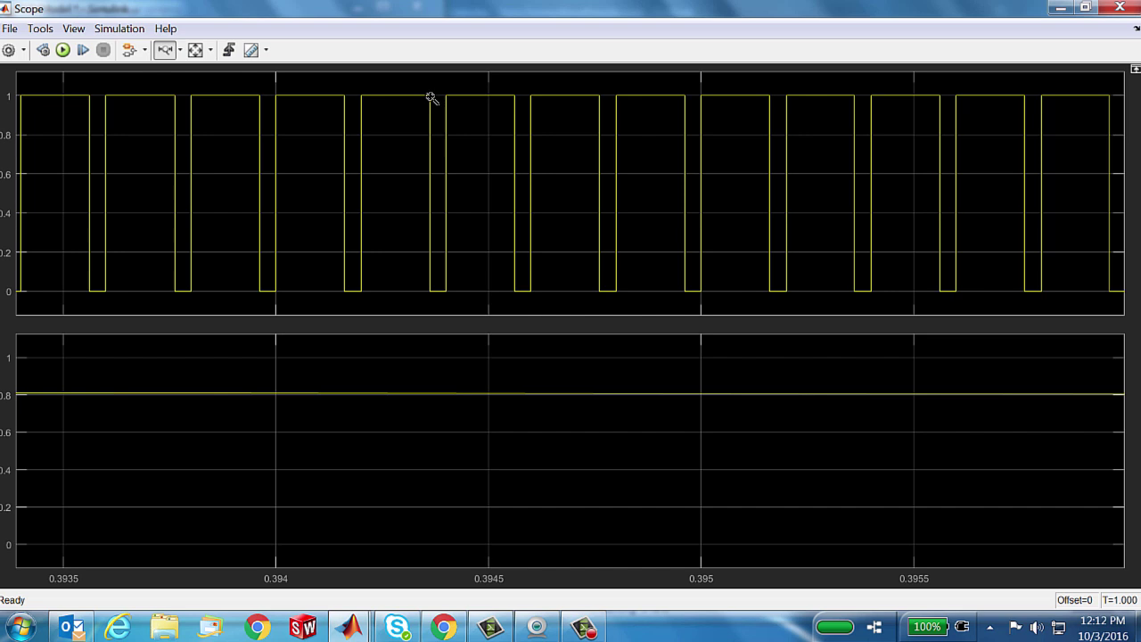
{"action": "left_click", "coordinate": [195, 50]}
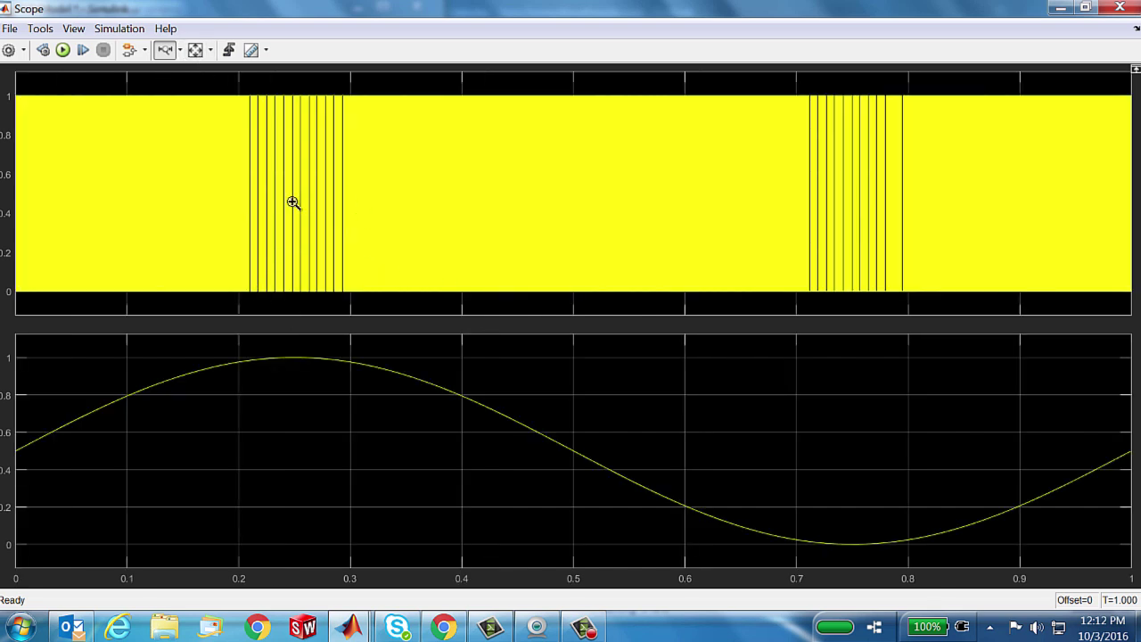
{"action": "left_click_drag", "start_coordinate": [310, 203], "coordinate": [311, 204]}
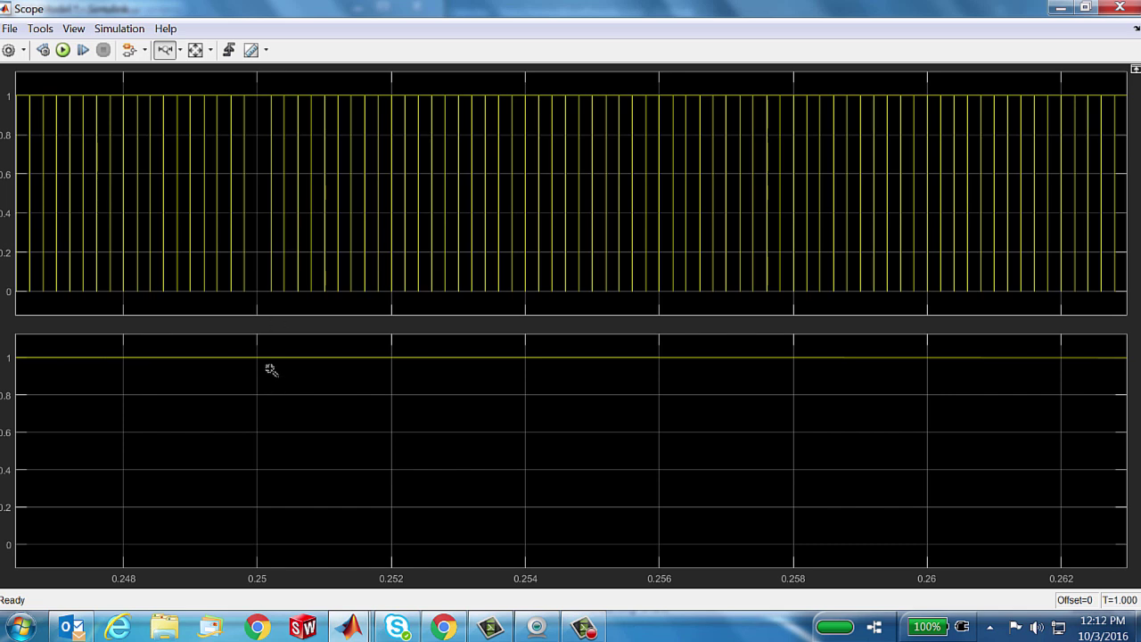